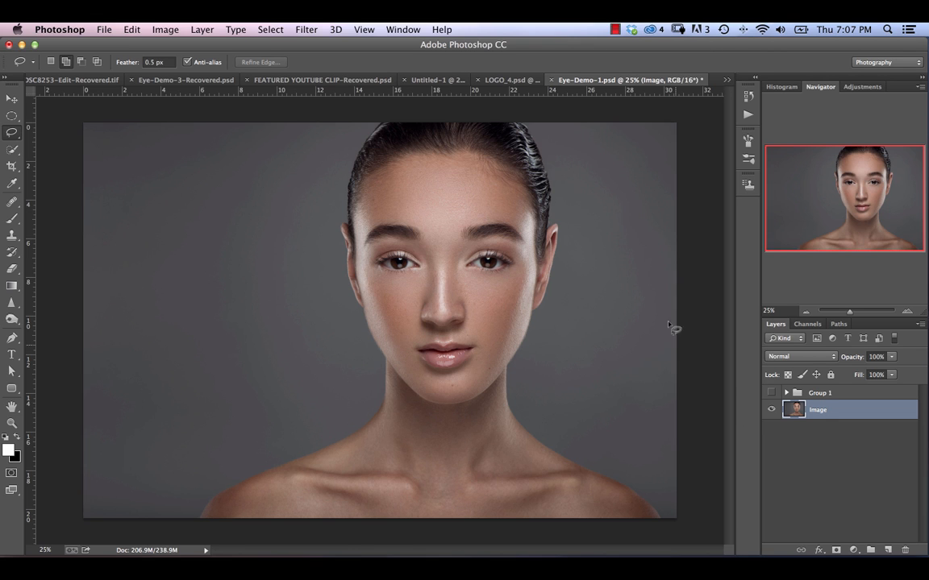
Compare the portrait with and without the Group 1 retouching by switching the group's visibility on and off.
left_click(771, 393)
left_click(770, 393)
left_click(770, 393)
left_click(771, 392)
left_click(771, 393)
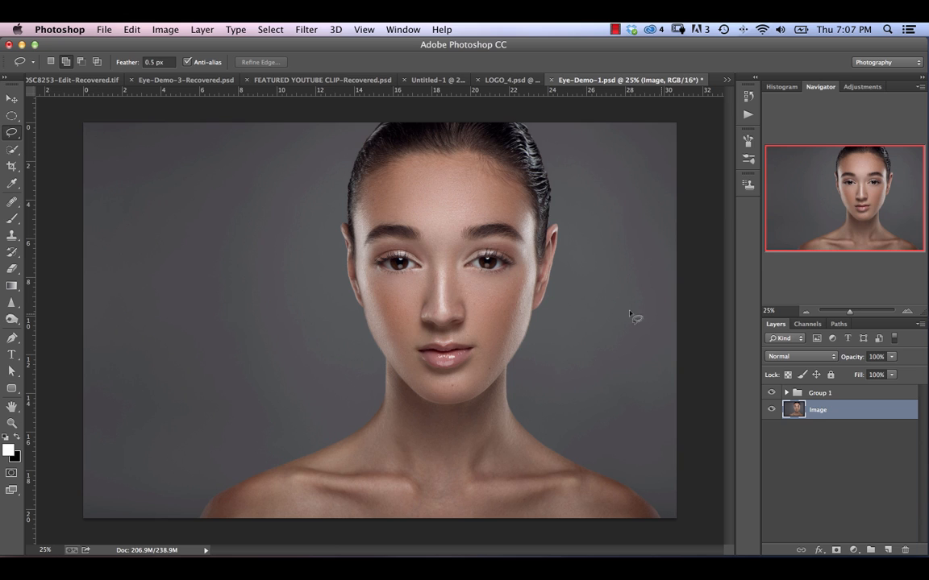
left_click(770, 393)
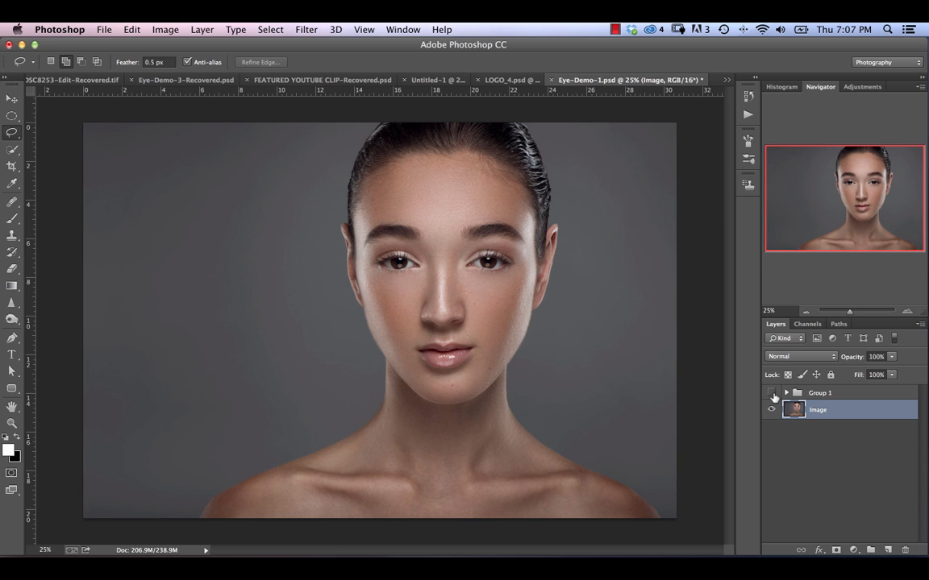
left_click(771, 393)
left_click(770, 393)
left_click(770, 392)
left_click(771, 394)
Draw a freehand Lasso selection around the eye on the image's right side, including its eyelids and lashes.
key("super+equal")
key("super+equal")
key("super+equal")
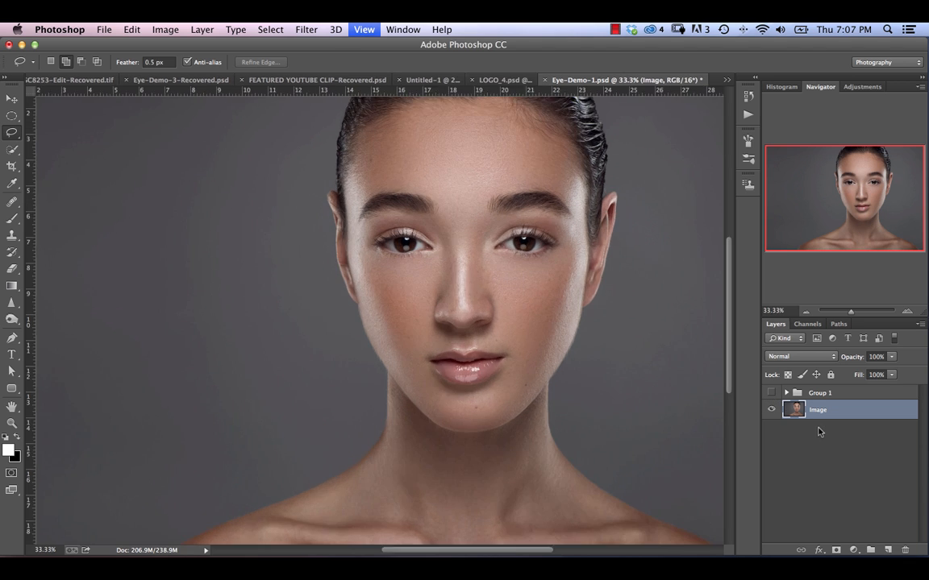
key("super+equal")
mouse_move(851, 196)
left_mouse_down()
mouse_move(868, 176)
mouse_move(836, 191)
left_mouse_up()
key("super+minus")
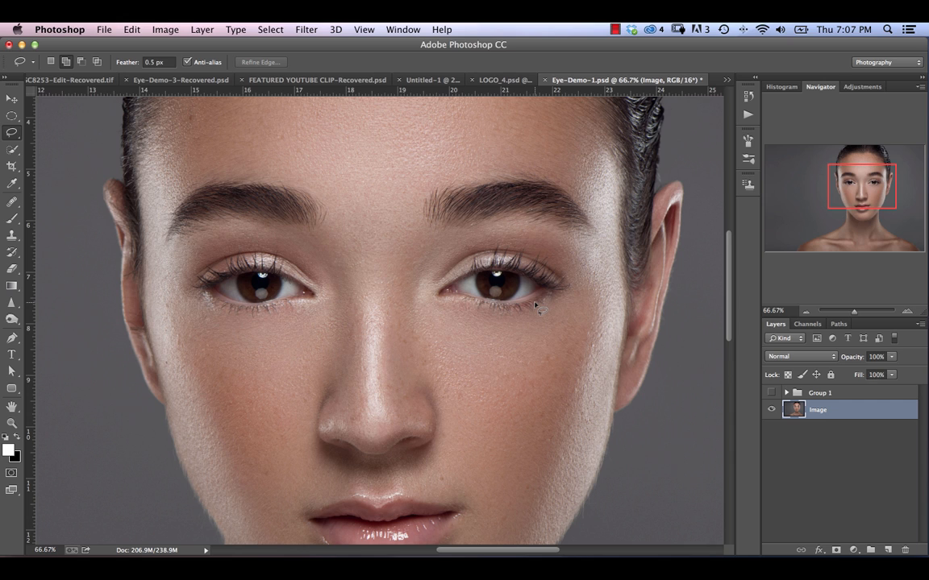
left_click(14, 135)
mouse_move(429, 274)
left_mouse_down()
mouse_move(425, 297)
mouse_move(437, 315)
left_mouse_up()
mouse_move(501, 328)
left_mouse_down()
mouse_move(548, 322)
mouse_move(576, 305)
mouse_move(579, 264)
mouse_move(539, 234)
mouse_move(501, 234)
mouse_move(432, 270)
left_mouse_up()
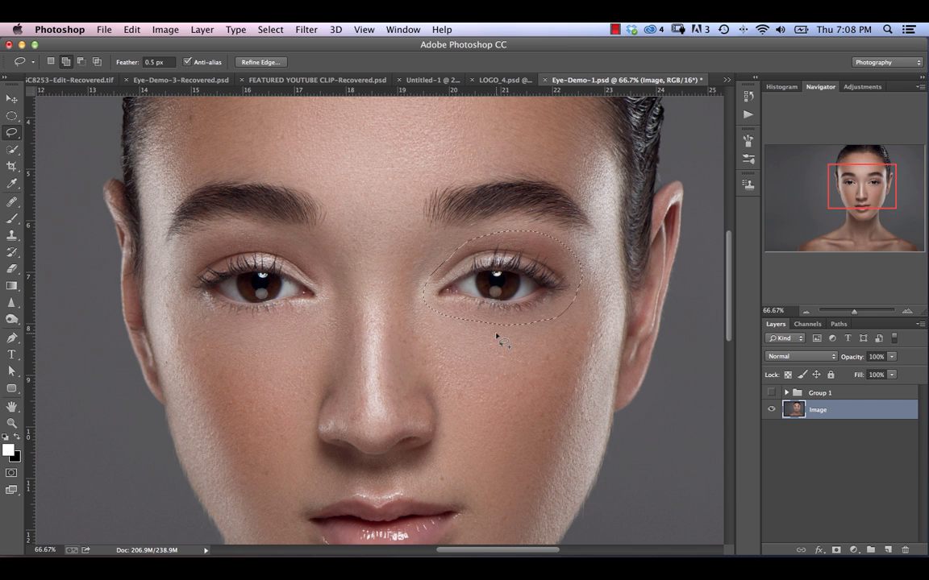
Soften the edge of the eye selection by applying a Gaussian Blur to it in Quick Mask mode.
key("q")
left_click(306, 29)
mouse_move(379, 183)
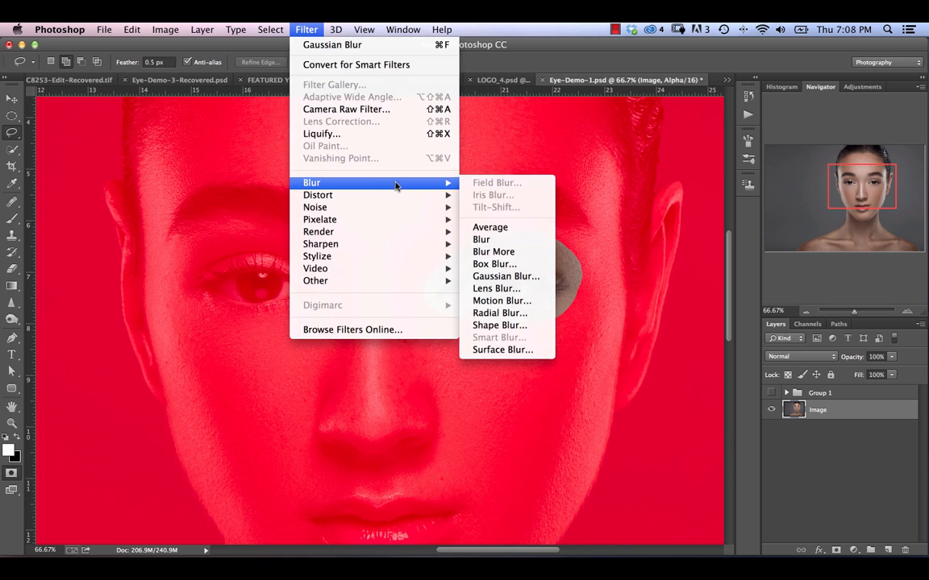
left_click(502, 276)
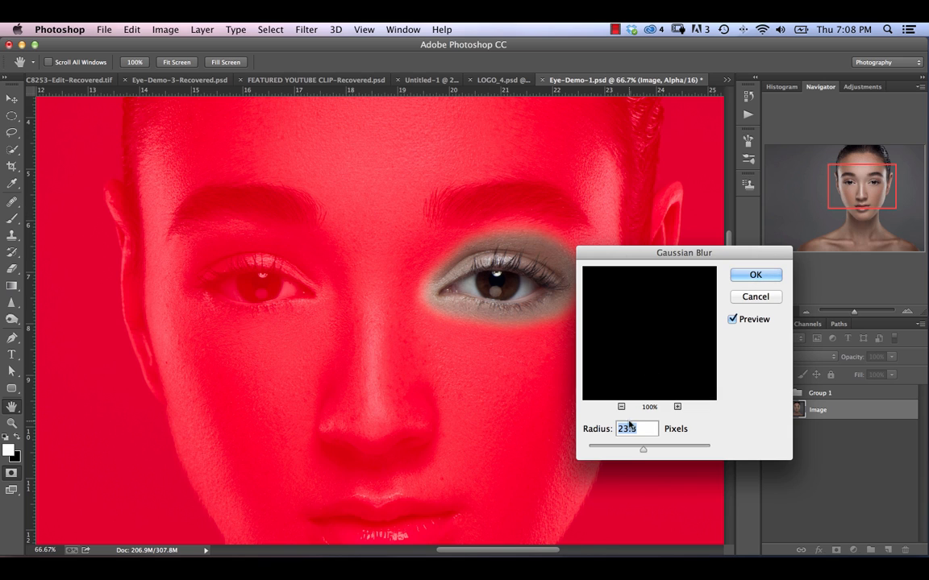
left_click(758, 274)
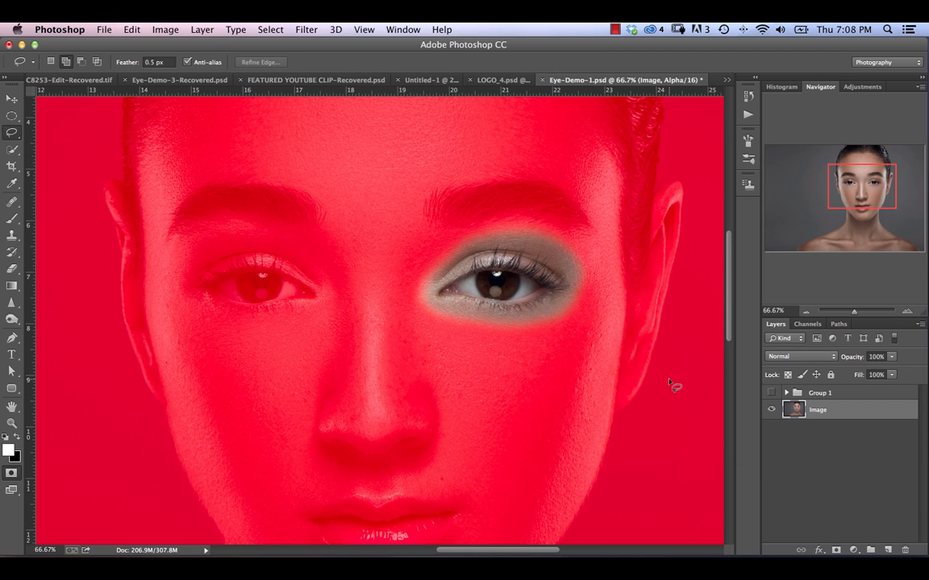
key("q")
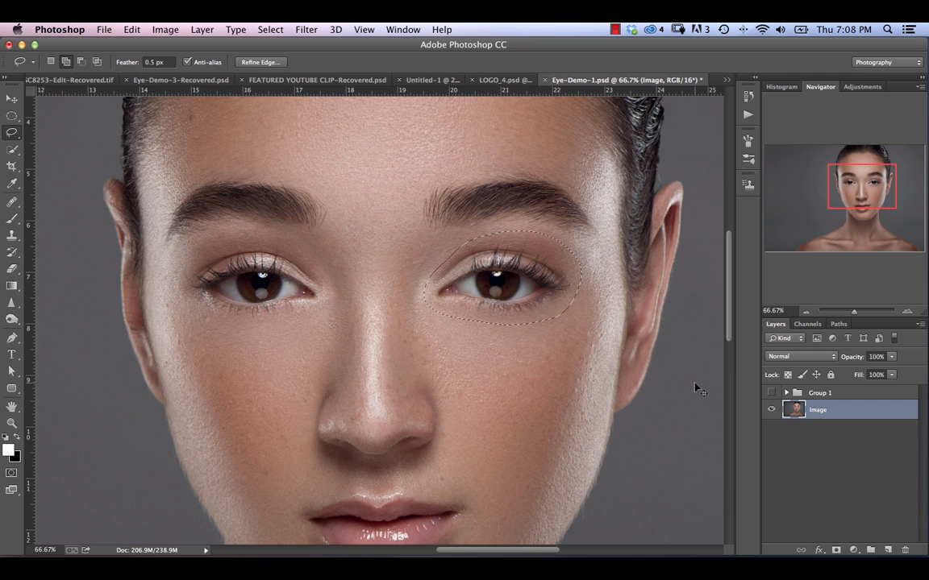
Copy the feathered eye selection to a new layer and enlarge it about its centre to about 104% with Free Transform.
key("super+j")
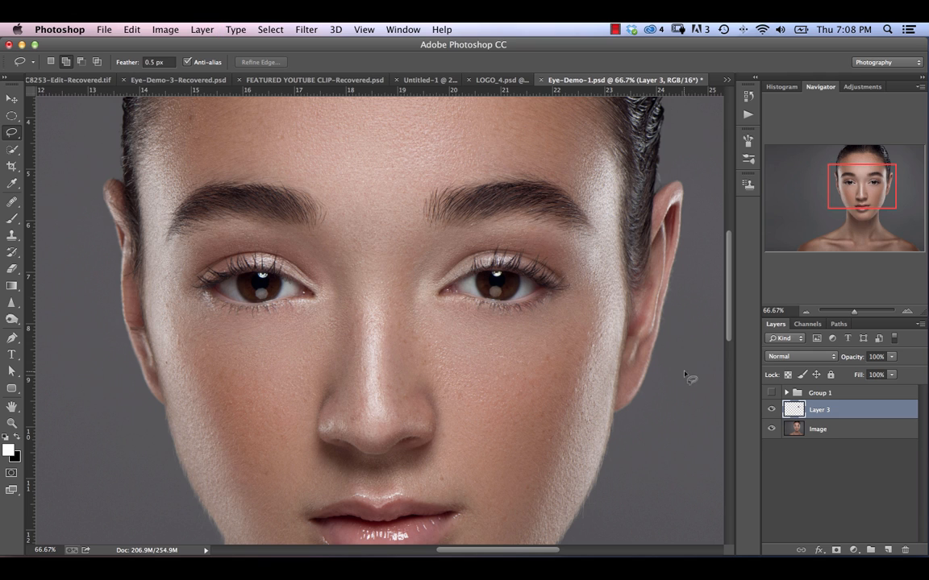
key("super+t")
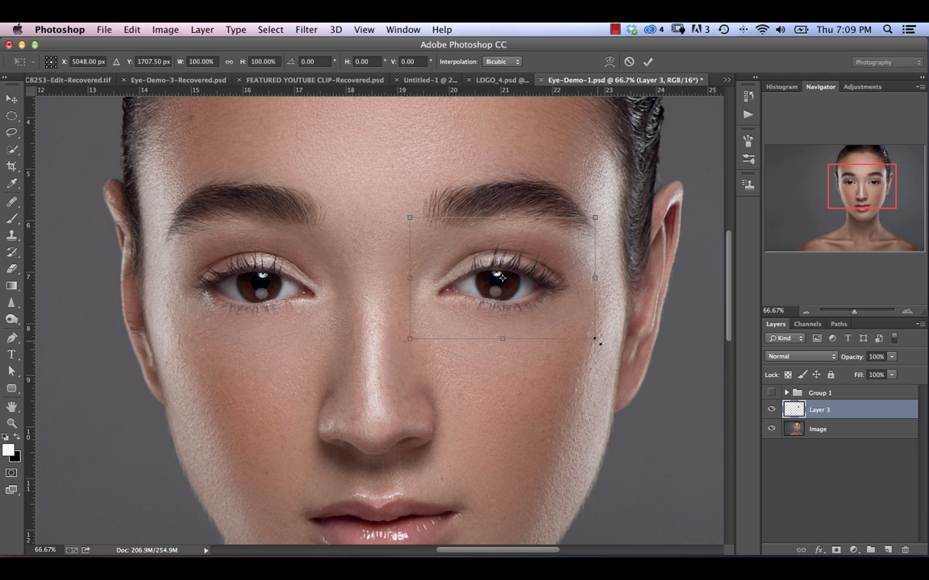
left_click_drag(598, 342, 598, 342)
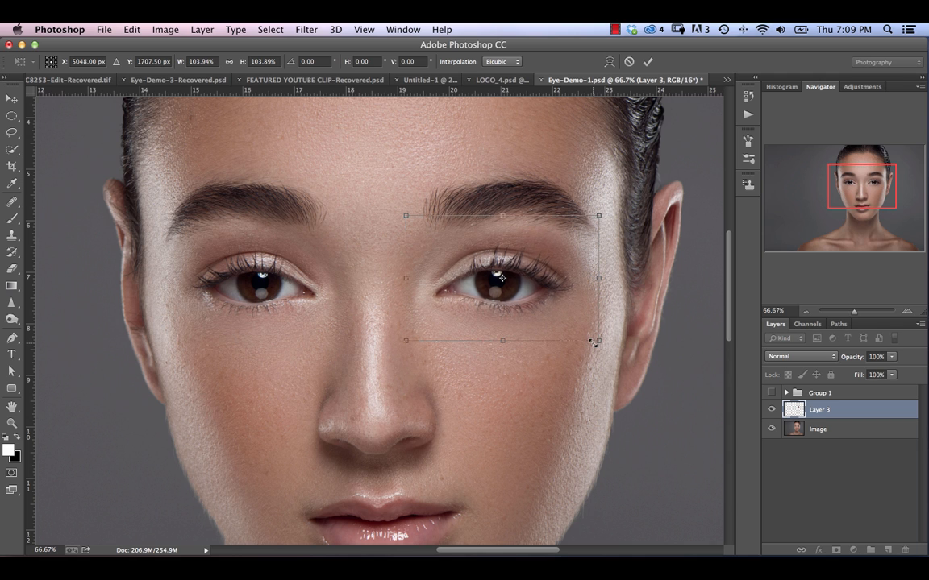
Set the eye layer's scale to exactly 104% in height and width, apply the transform and compare the result.
key("super+minus")
key("super+minus")
key("super+minus")
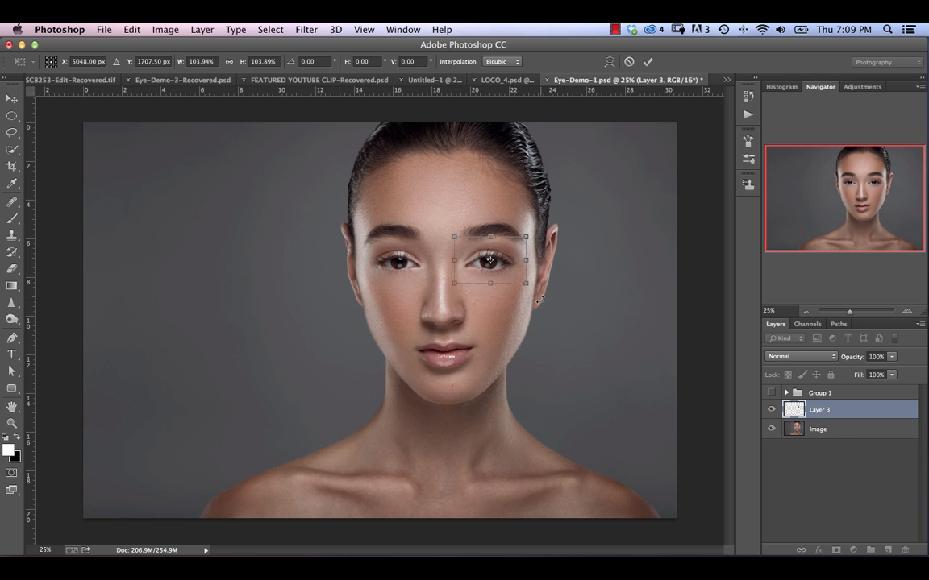
left_click(266, 62)
type("104")
key("Return")
left_click(206, 61)
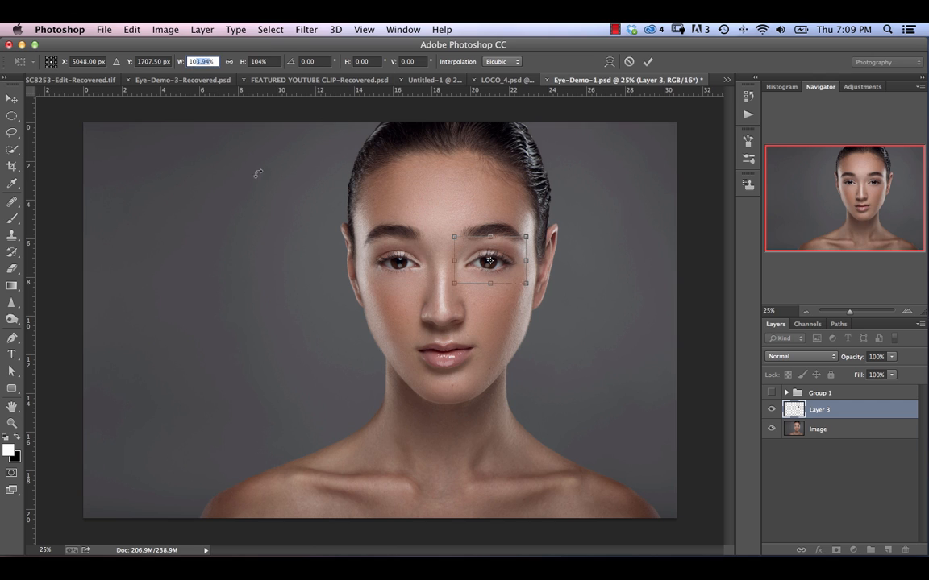
type("104")
key("Return")
key("Return")
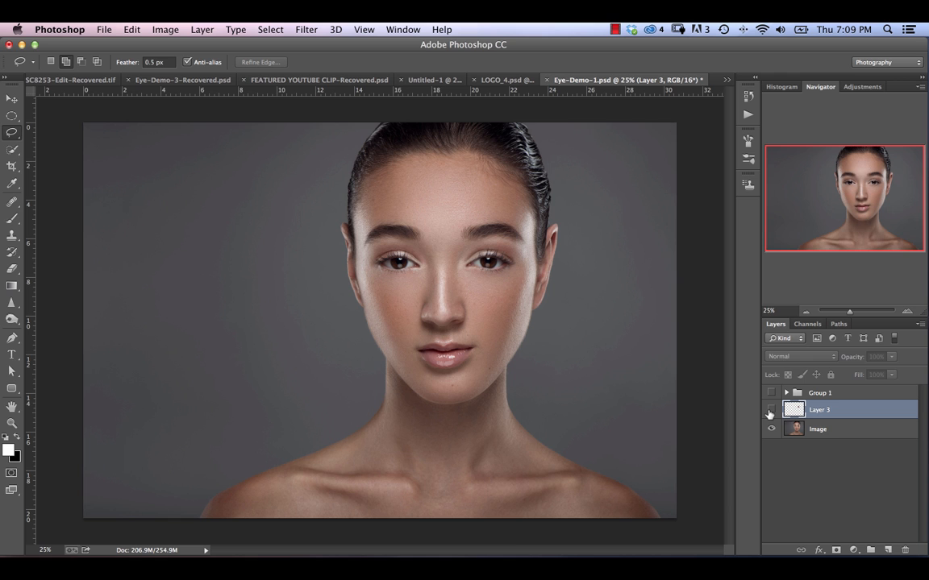
left_click(770, 410)
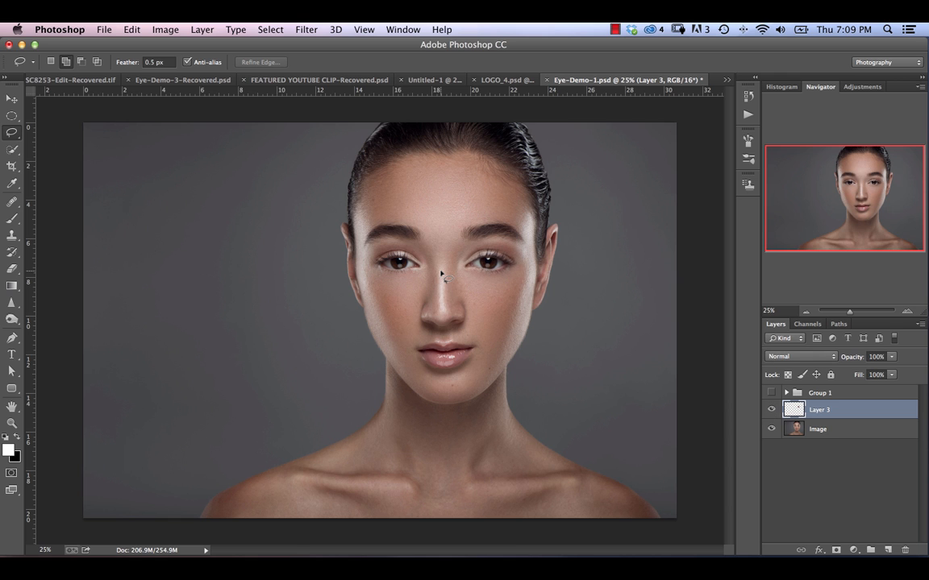
Draw a freehand Lasso selection around the other eye, on the image's left side, including its eyelids and lashes.
key("super+equal")
key("super+equal")
key("super+equal")
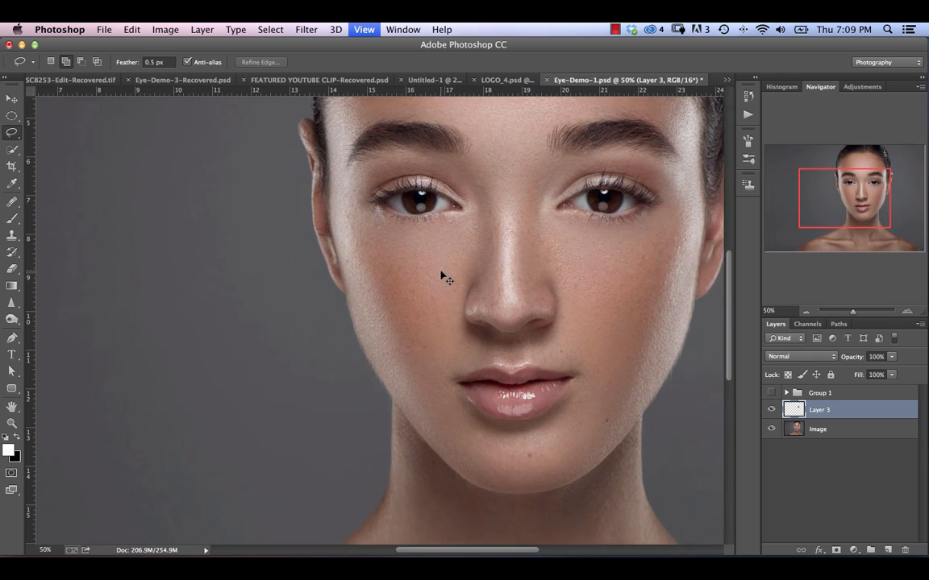
left_click_drag(497, 192, 484, 273)
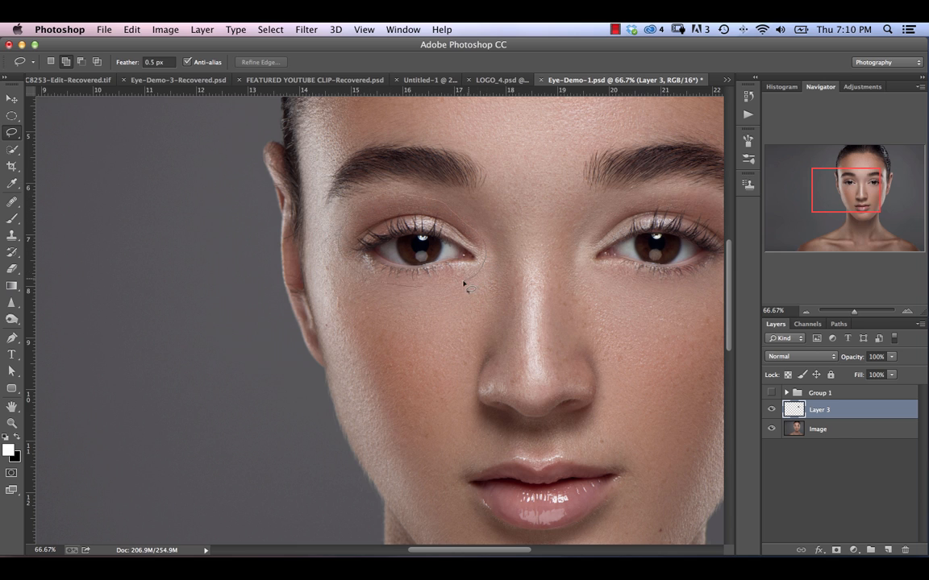
left_click_drag(464, 283, 418, 286)
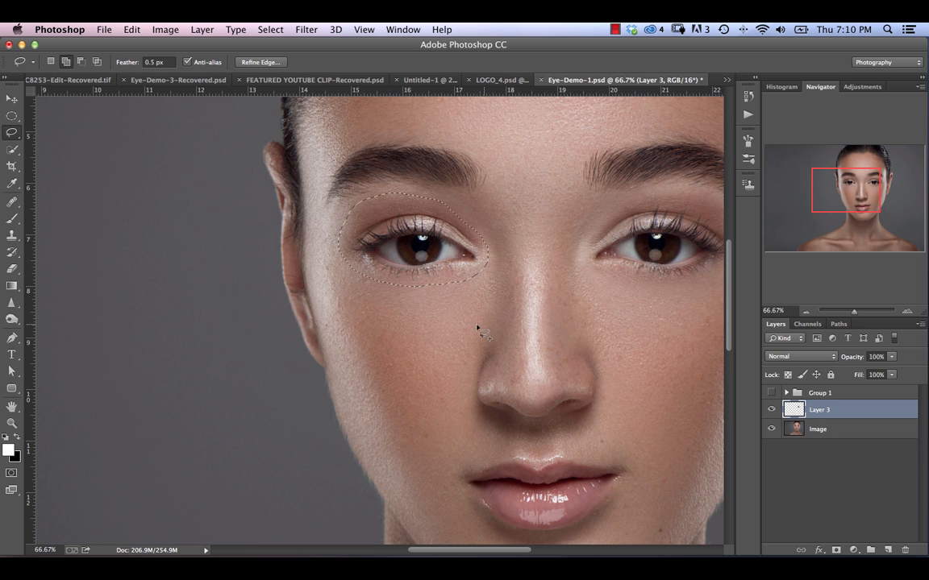
Feather the second eye's selection in Quick Mask mode by repeating the last Gaussian Blur.
key("q")
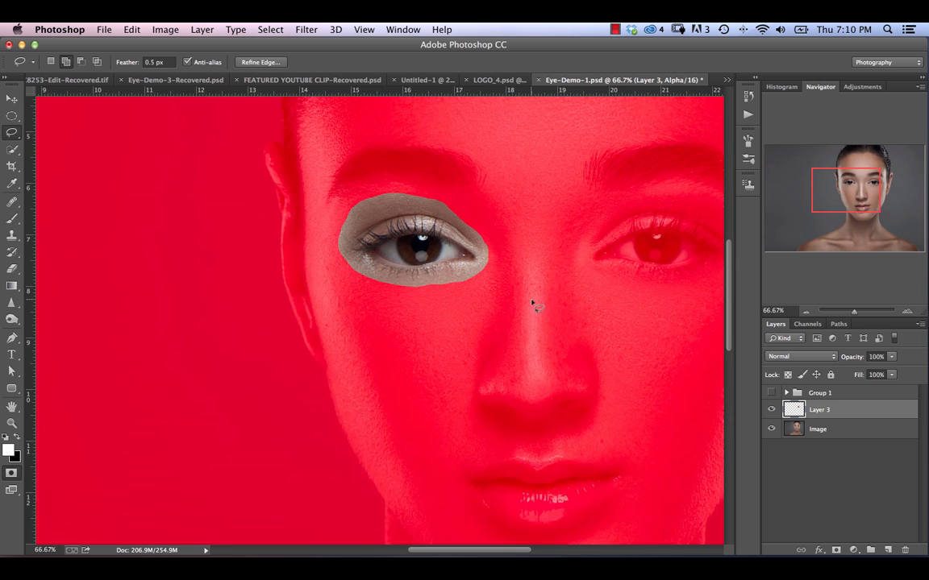
left_click(305, 30)
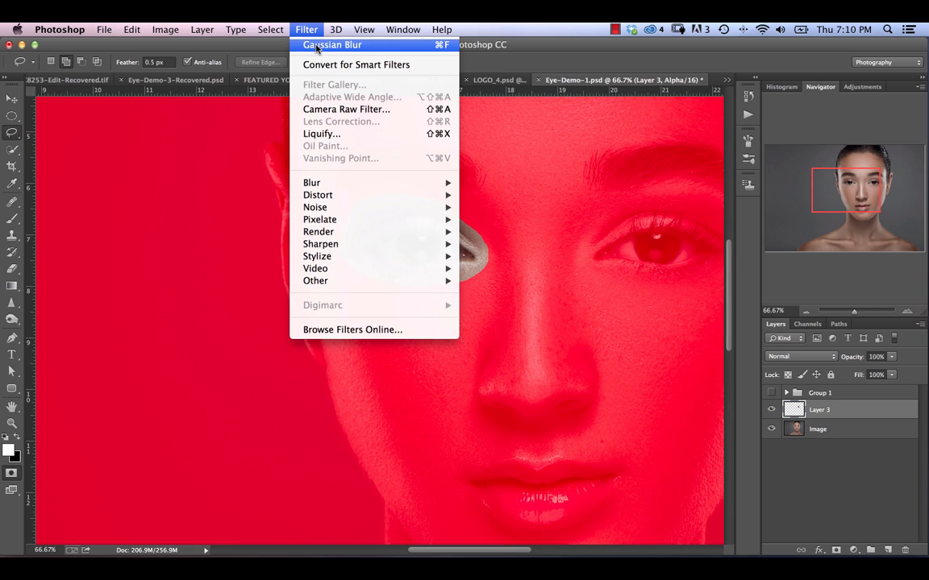
left_click(330, 45)
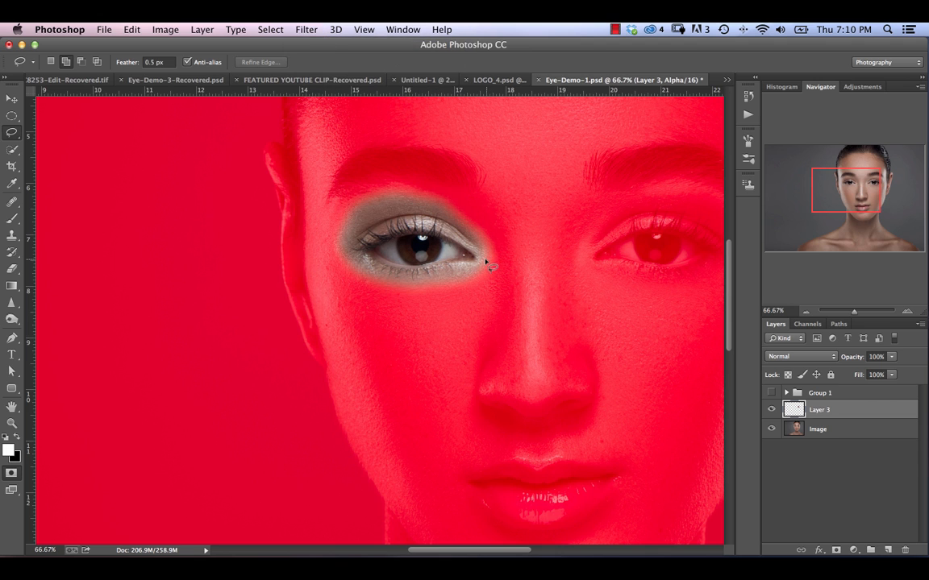
key("q")
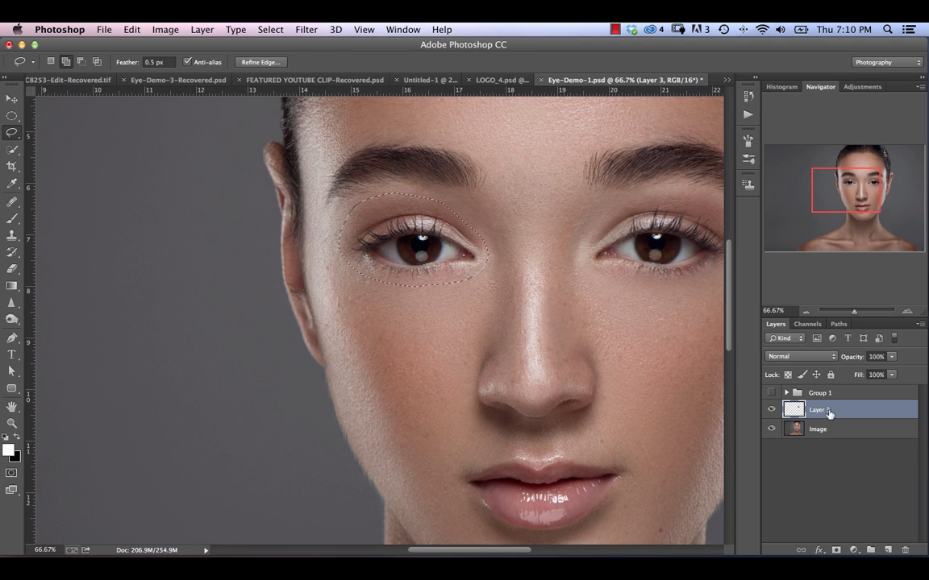
Copy the second eye from the Image layer to a new layer and scale it to 104% in width and height.
left_click(819, 429)
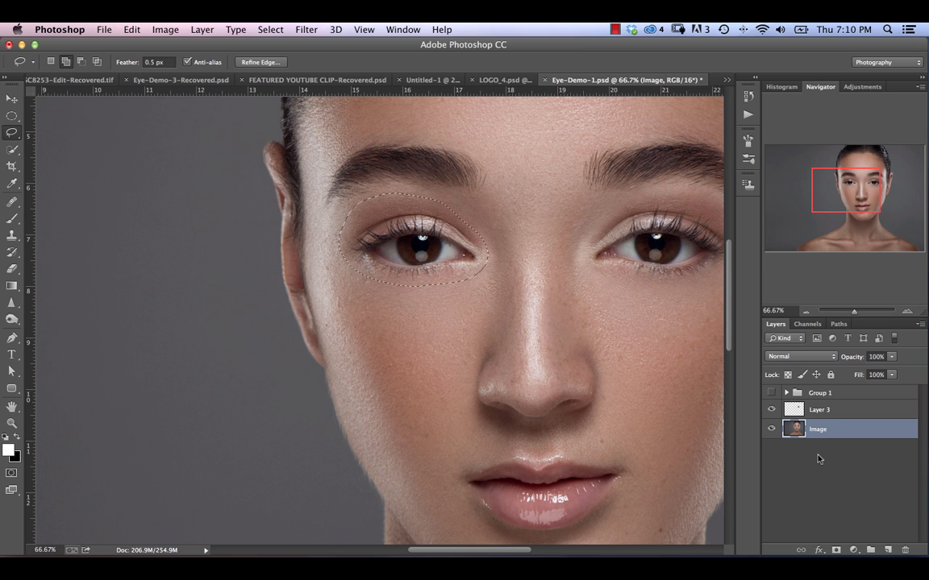
key("ctrl+j")
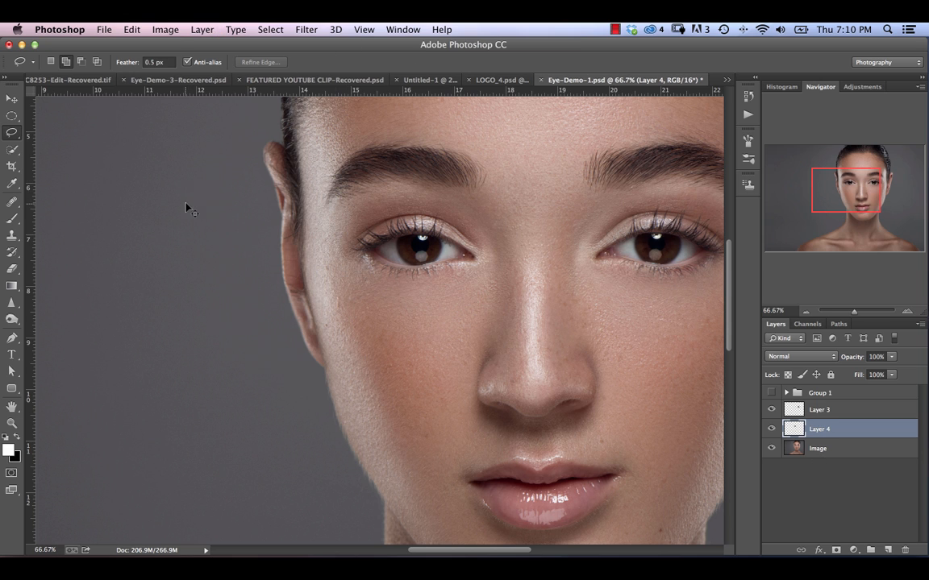
key("ctrl+t")
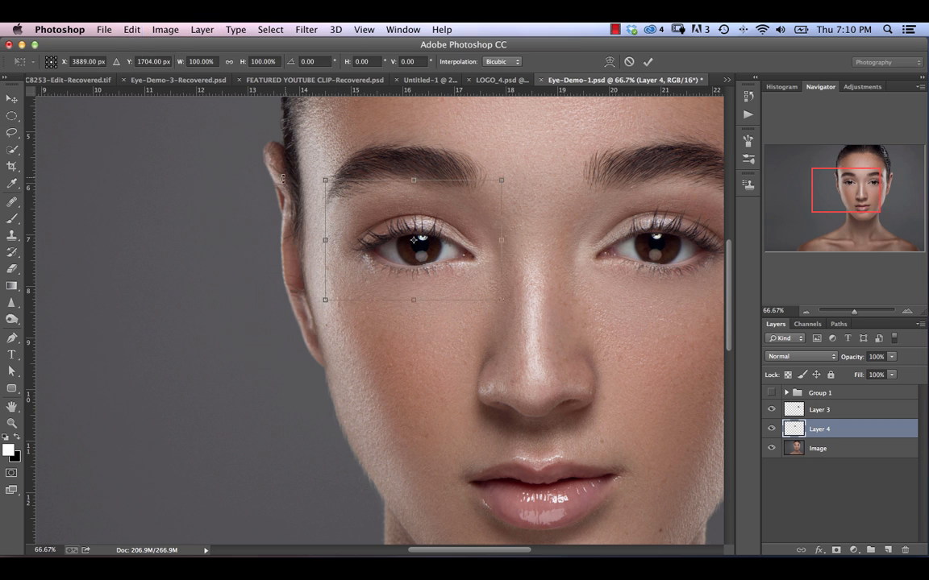
left_click(193, 62)
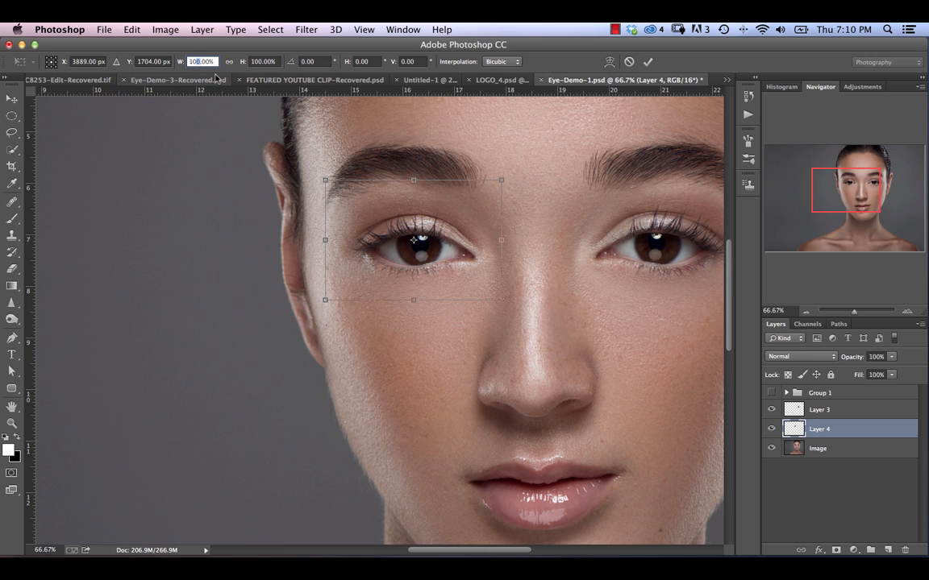
type("4")
key("Return")
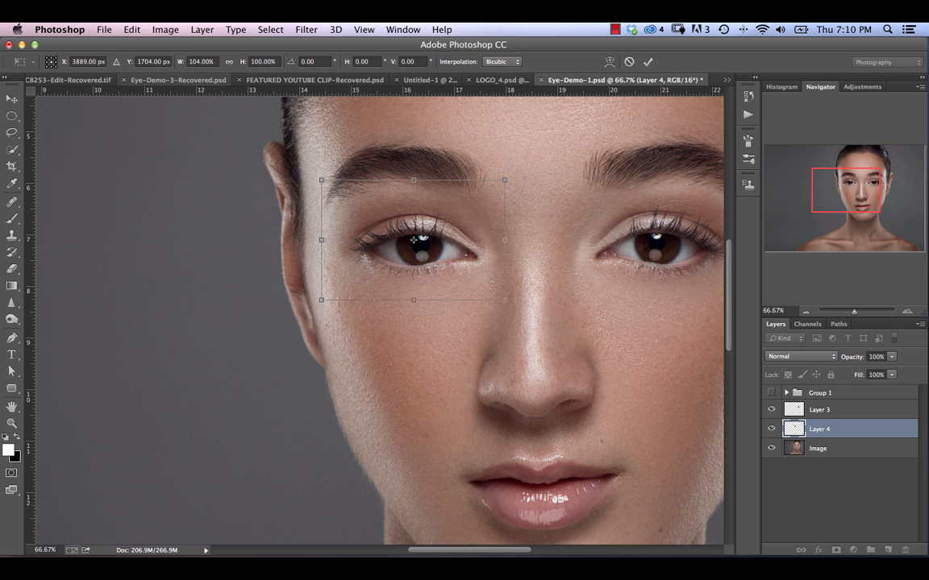
left_click(262, 62)
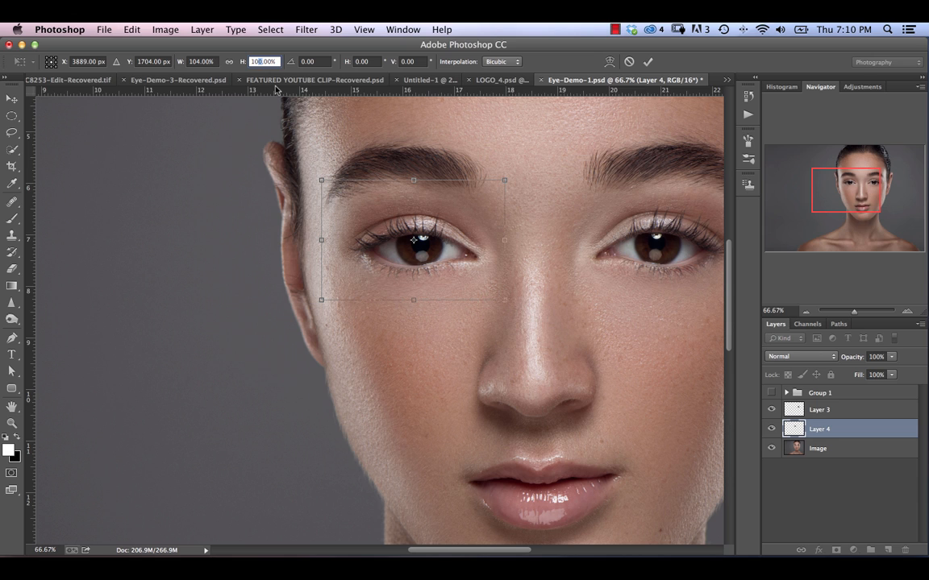
type("104")
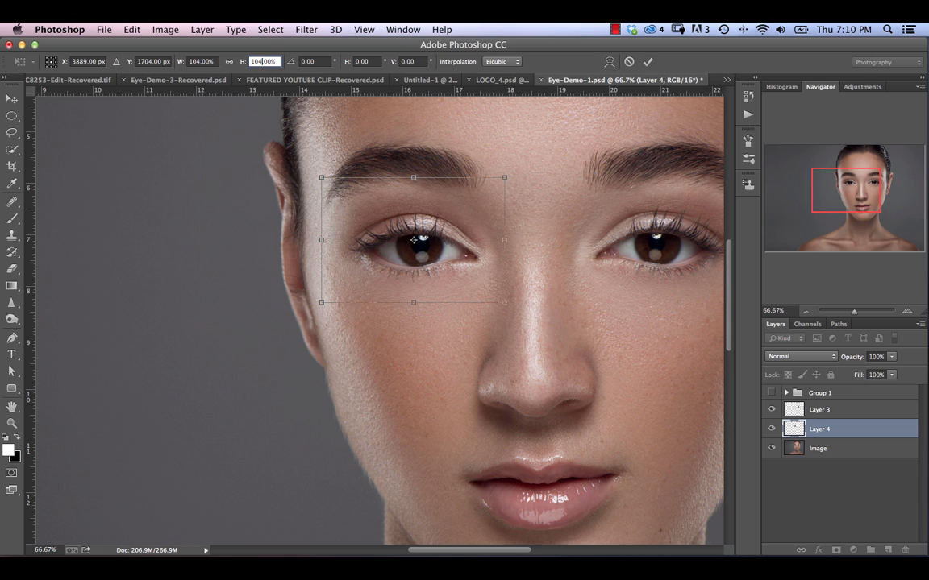
key("Return")
key("l")
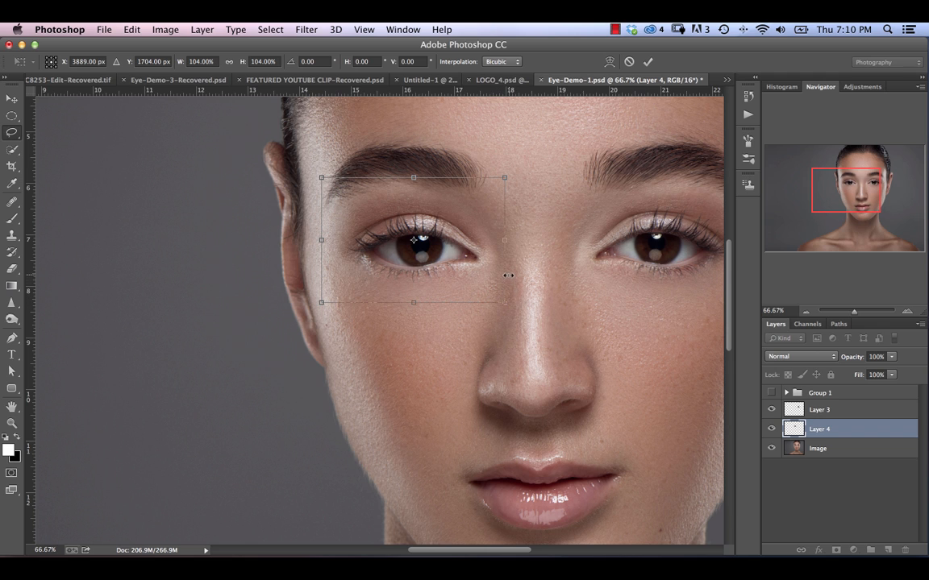
key("Return")
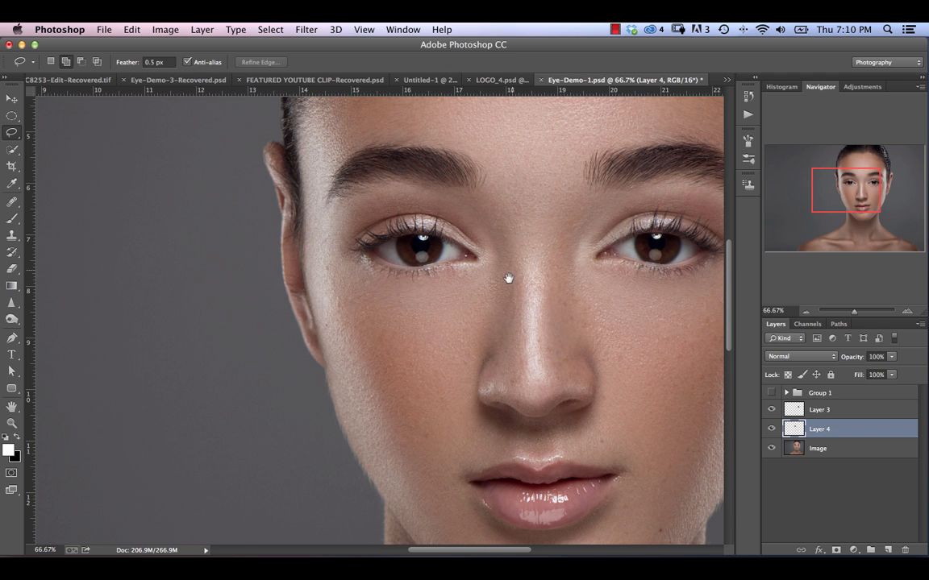
Group the two enlarged eye layers, Layer 3 and Layer 4.
left_click_drag(500, 266, 382, 252)
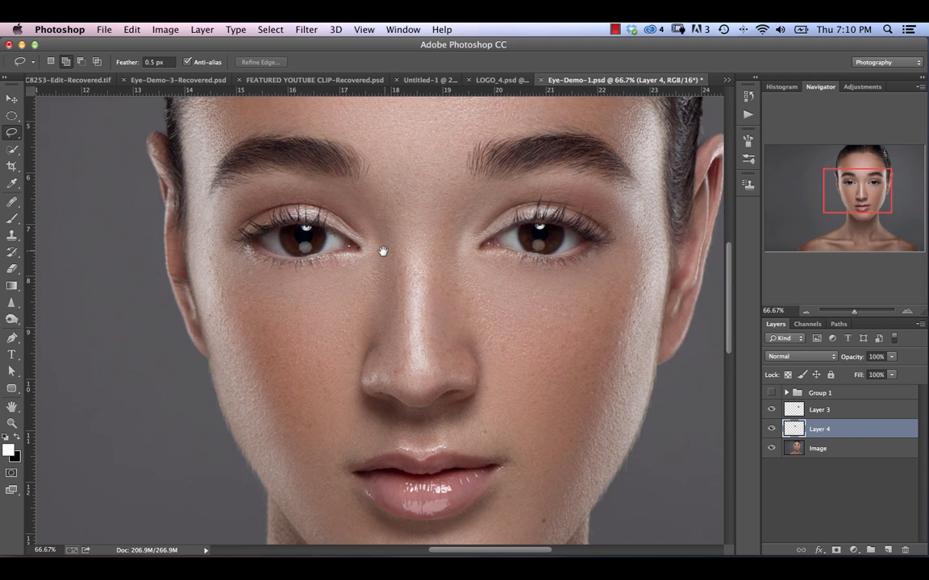
left_click(843, 412, "shift")
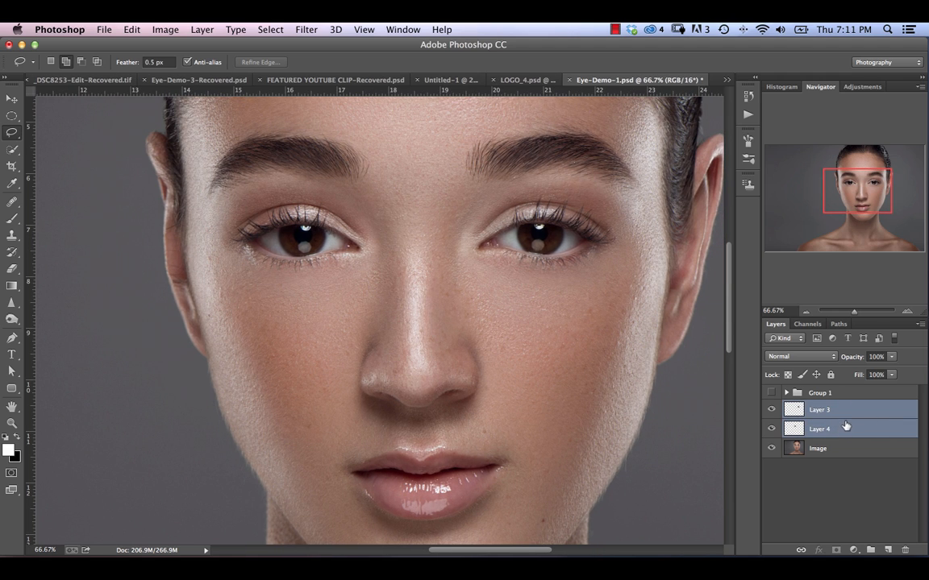
key("super+g")
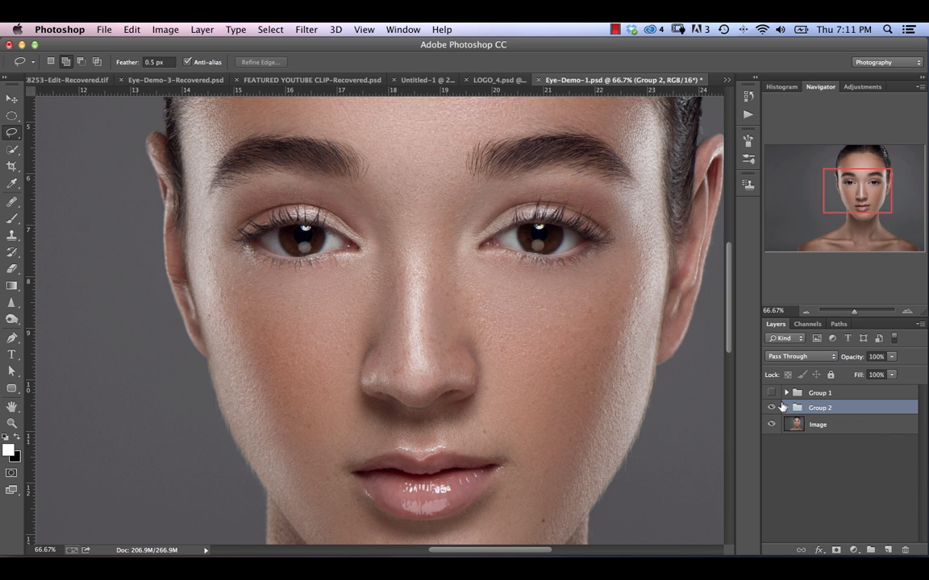
Compare the portrait with and without the enlarged eyes by toggling the visibility of Group 2.
key("super+minus")
key("super+minus")
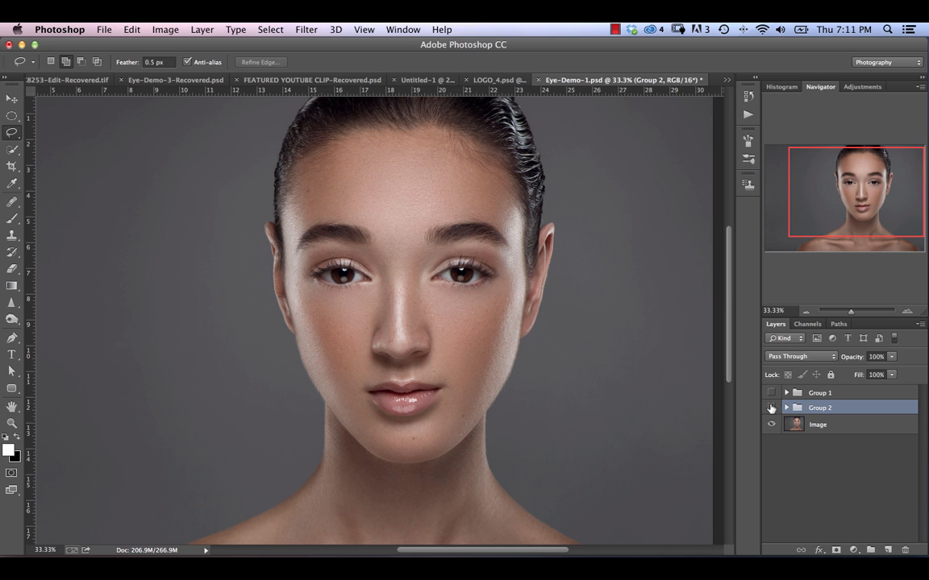
left_click(771, 408)
left_click(771, 408)
left_click(771, 408)
left_click(771, 408)
left_click(771, 408)
left_click(770, 408)
key("super+plus")
key("super+plus")
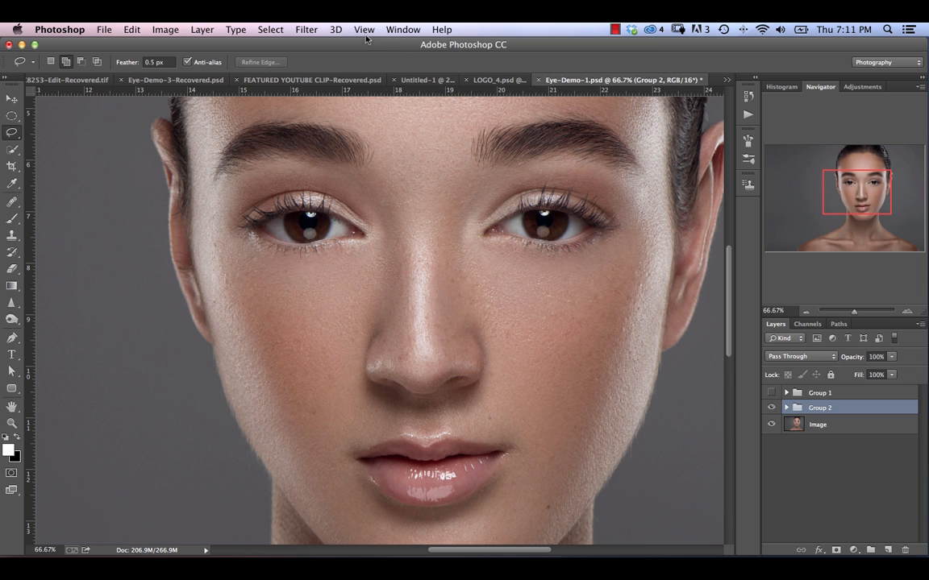
Place a horizontal guide across the face along the lower eyelids of both eyes.
left_click(398, 31)
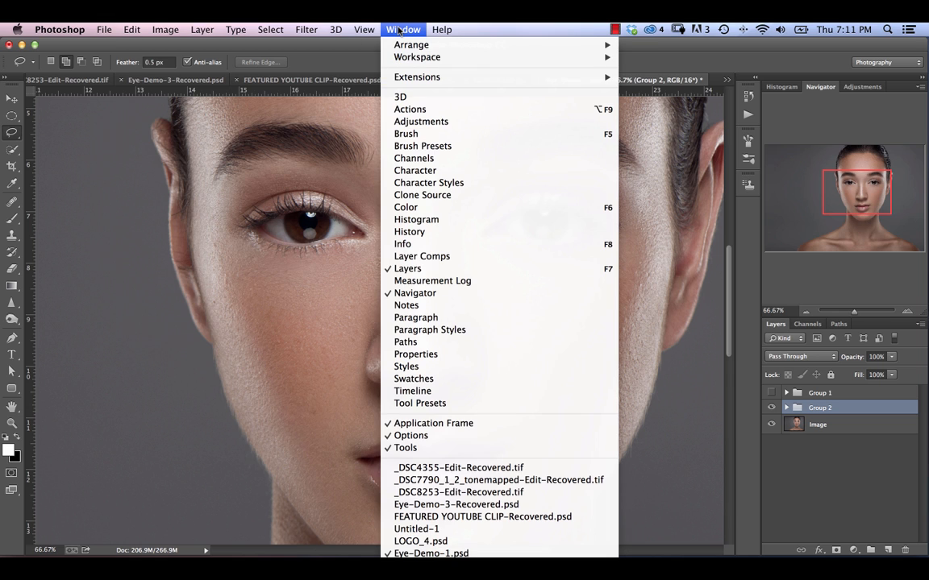
mouse_move(361, 29)
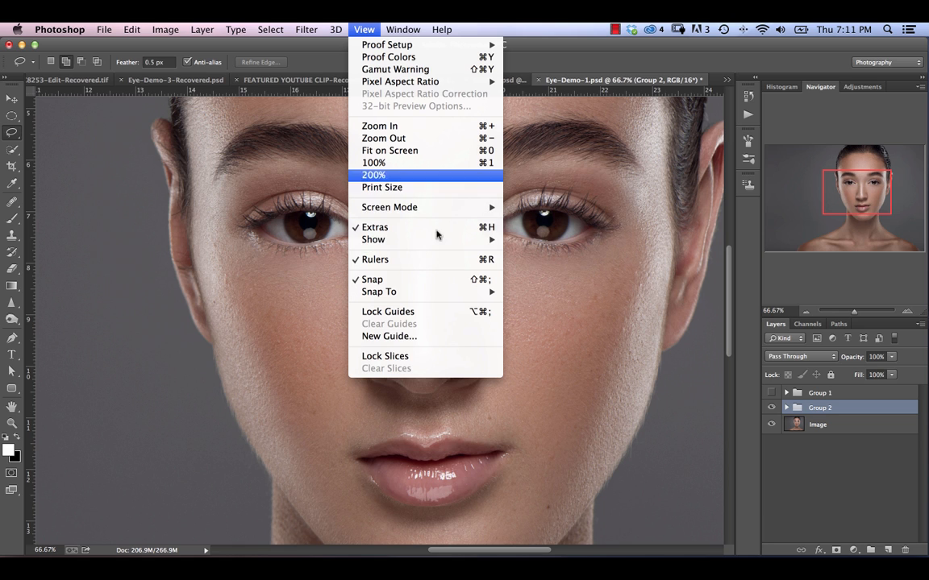
left_click(539, 57)
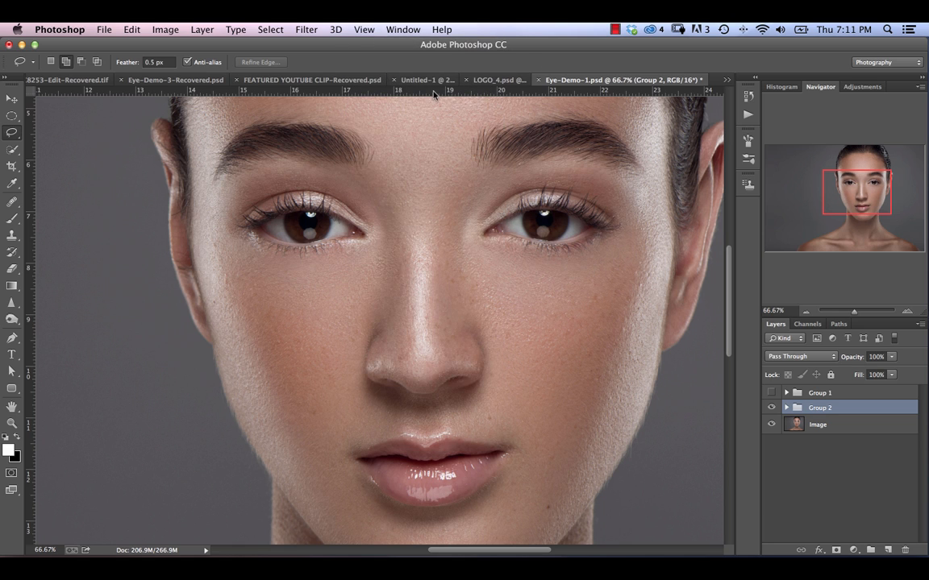
left_click_drag(437, 95, 447, 243)
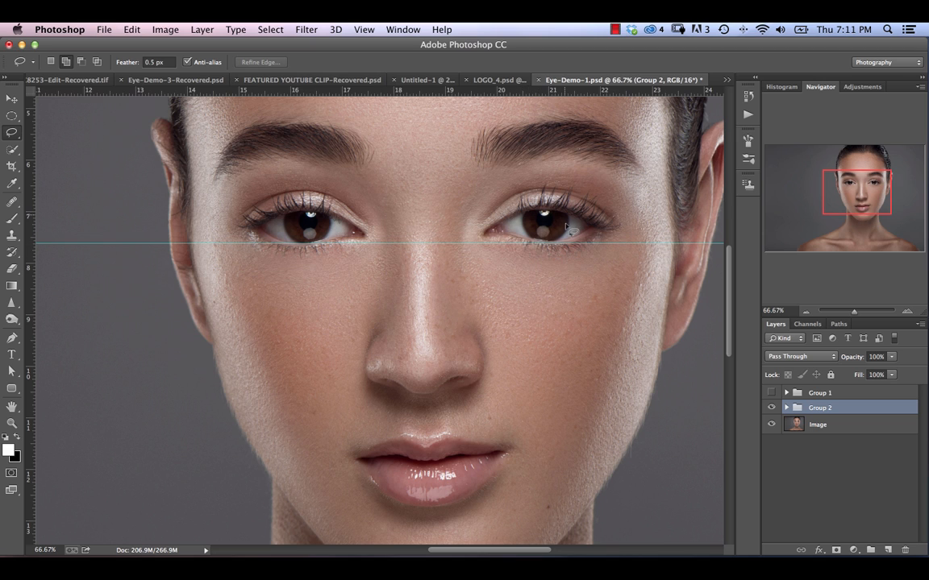
Nudge the enlarged eyes on Layer 3 and Layer 4 in Group 2 slightly to the left, aligning them with the guide.
left_click(786, 408)
left_click(802, 419)
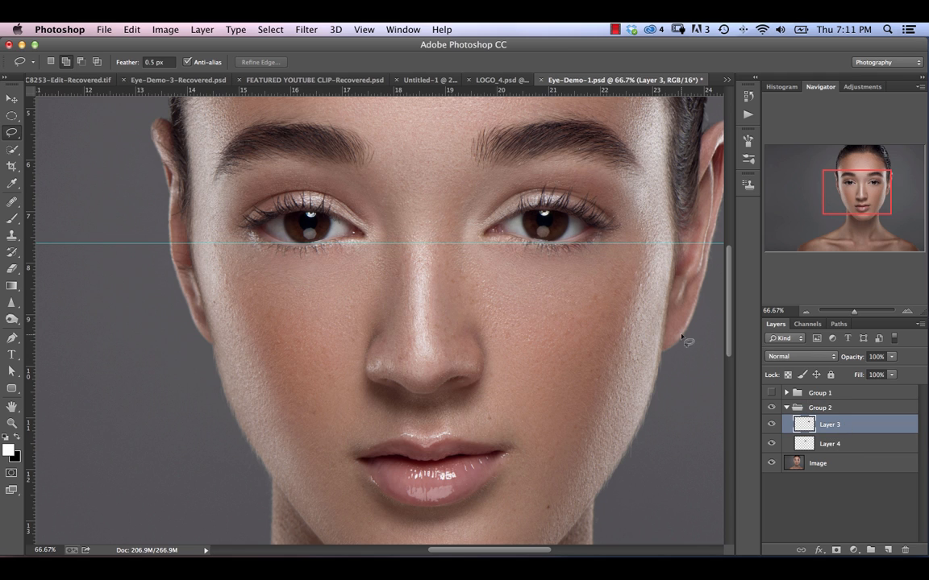
left_click(11, 100)
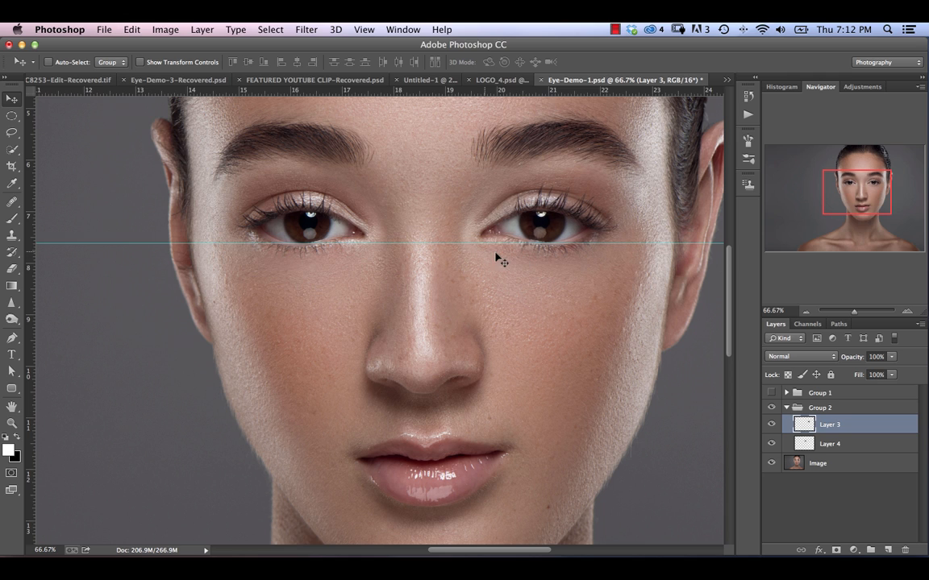
left_click(830, 443)
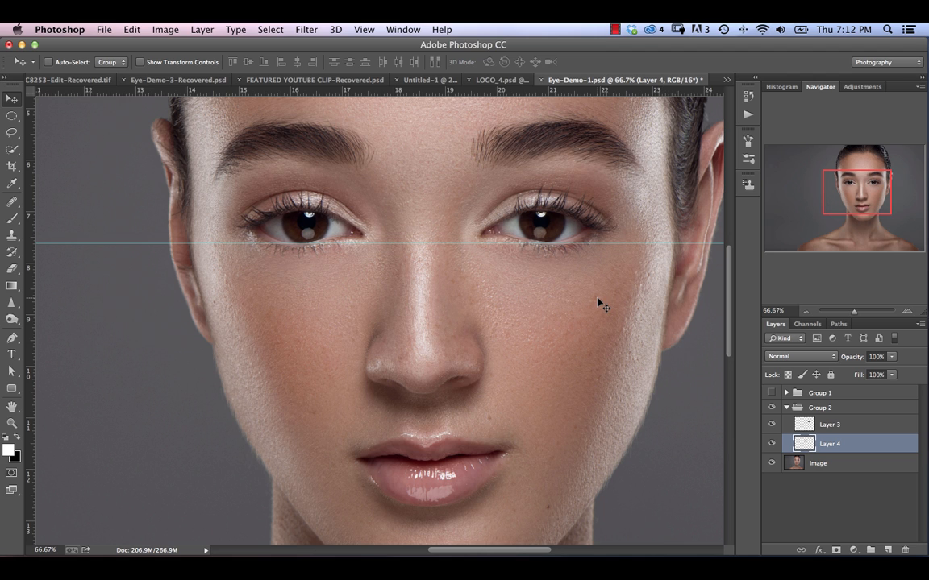
Clear the horizontal guide from the portrait.
key("super+minus")
key("super+minus")
key("super+minus")
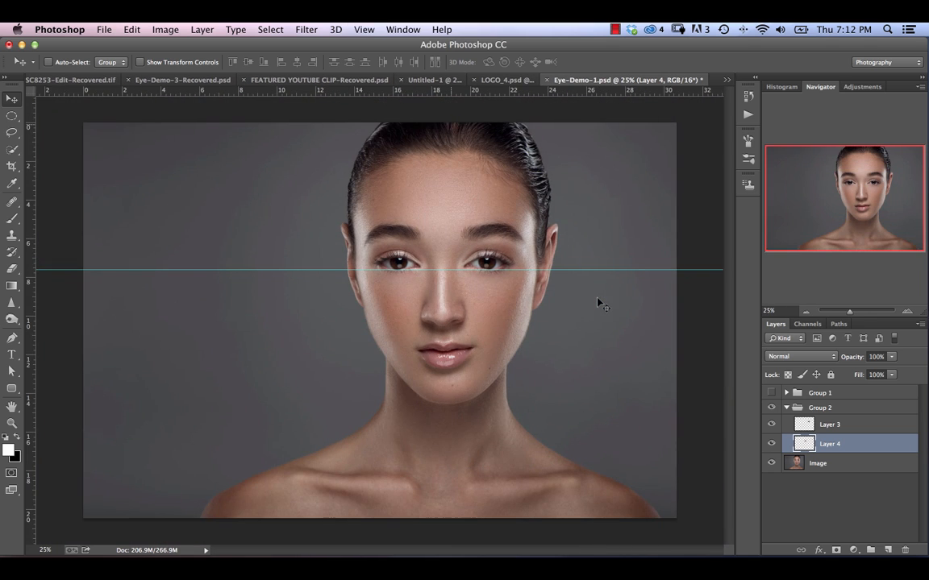
left_click(363, 29)
mouse_move(432, 291)
left_click(440, 323)
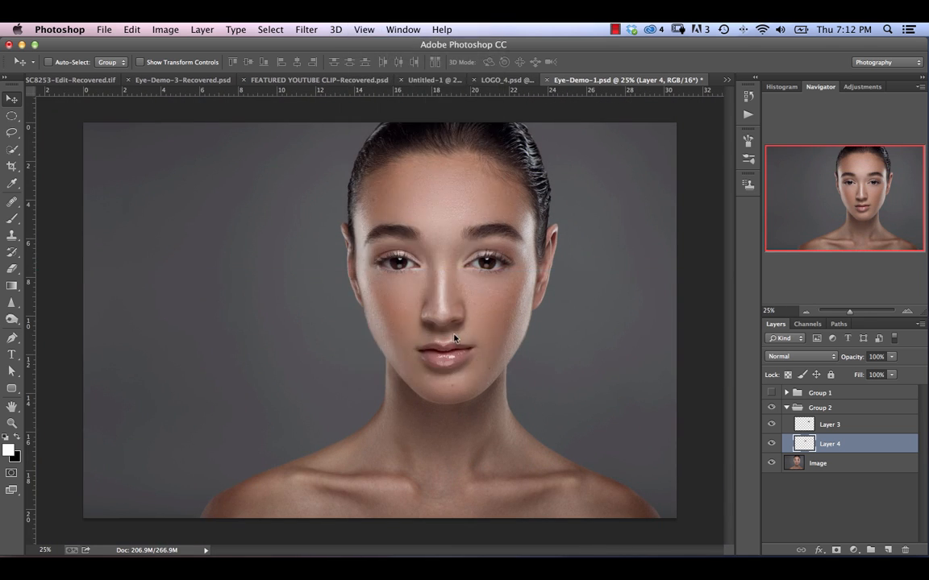
Check the aligned eyes against the original at full-image view by repeatedly hiding and showing Group 2.
left_click(770, 408)
left_click(771, 408)
left_click(771, 409)
left_click(771, 409)
left_click(771, 408)
left_click(771, 409)
left_click(772, 408)
left_click(772, 408)
left_click(772, 408)
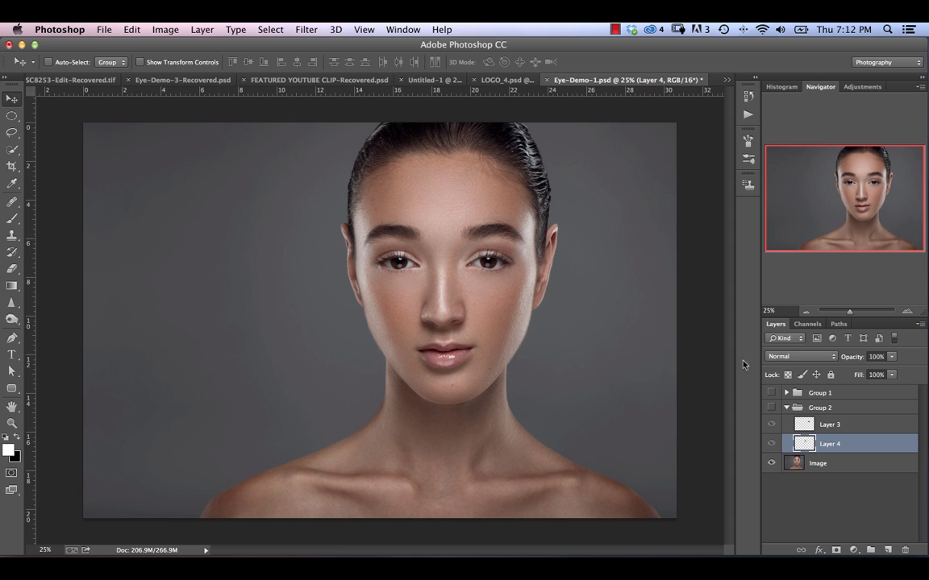
left_click(771, 408)
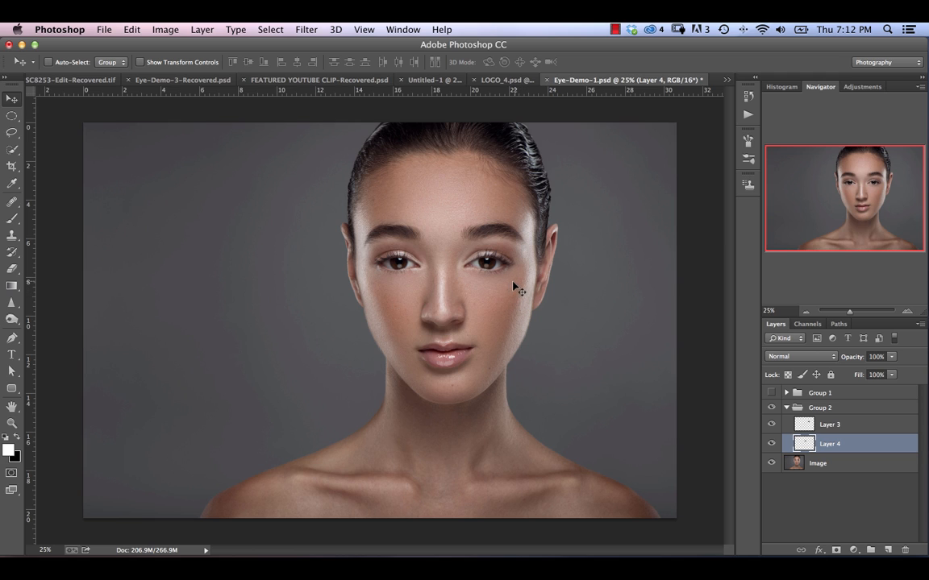
Collapse and hide Group 2, and duplicate the Image layer.
left_click(786, 409)
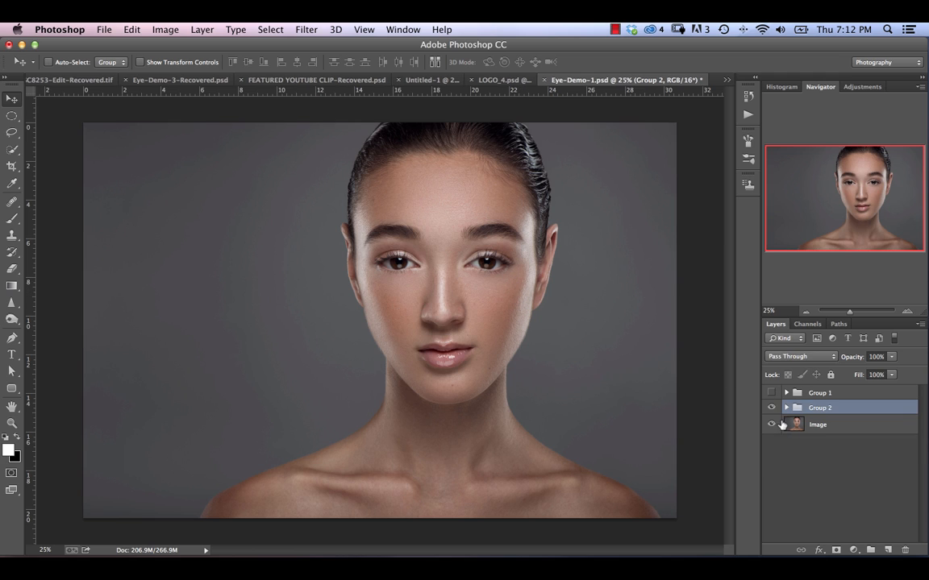
left_click(771, 408)
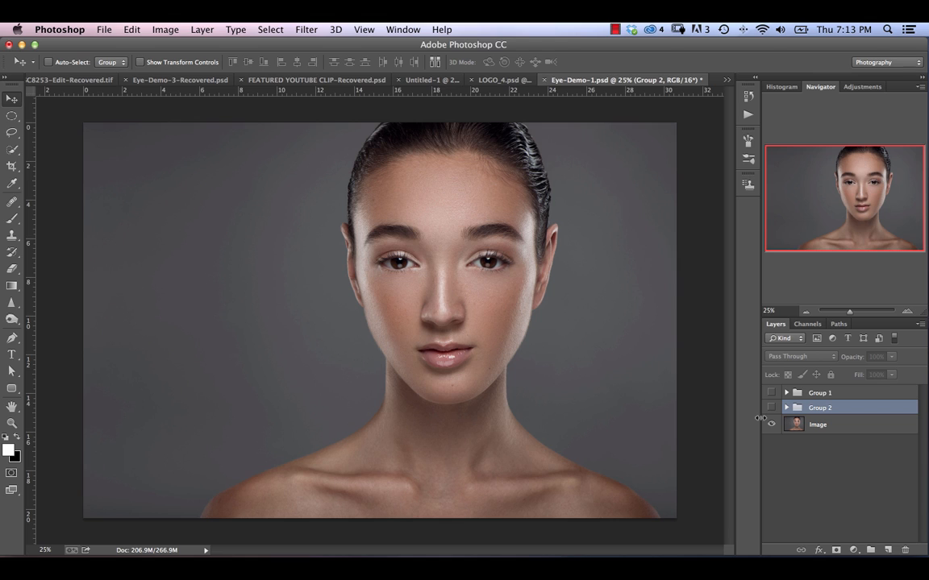
left_click(832, 432)
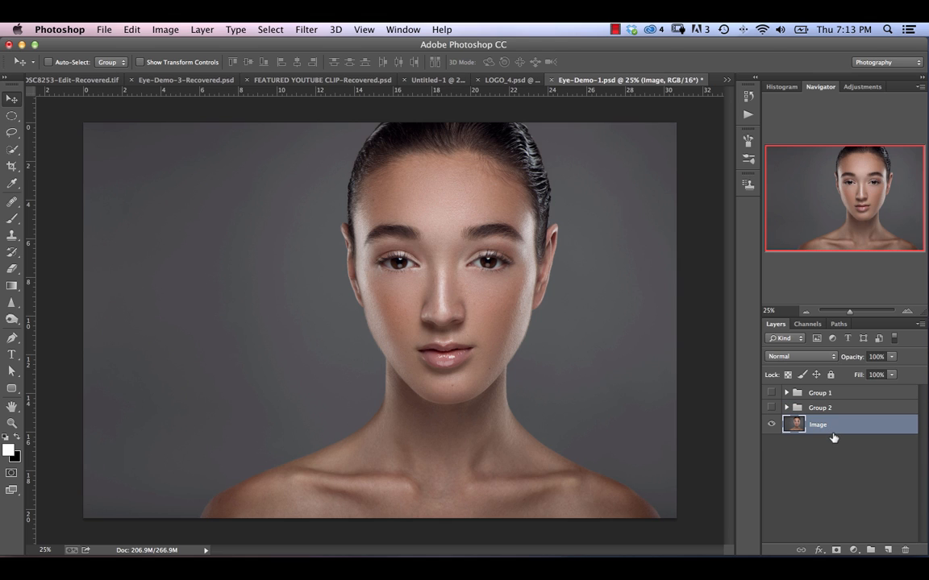
key("super+j")
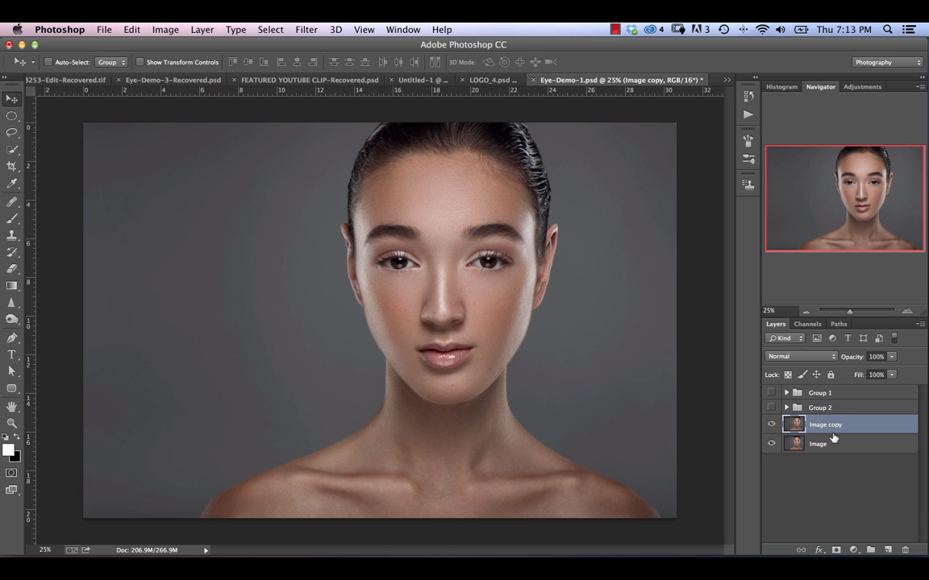
Open Liquify on the Image copy layer and paint a freeze mask over both eyebrows with a size 200 brush.
left_click(306, 30)
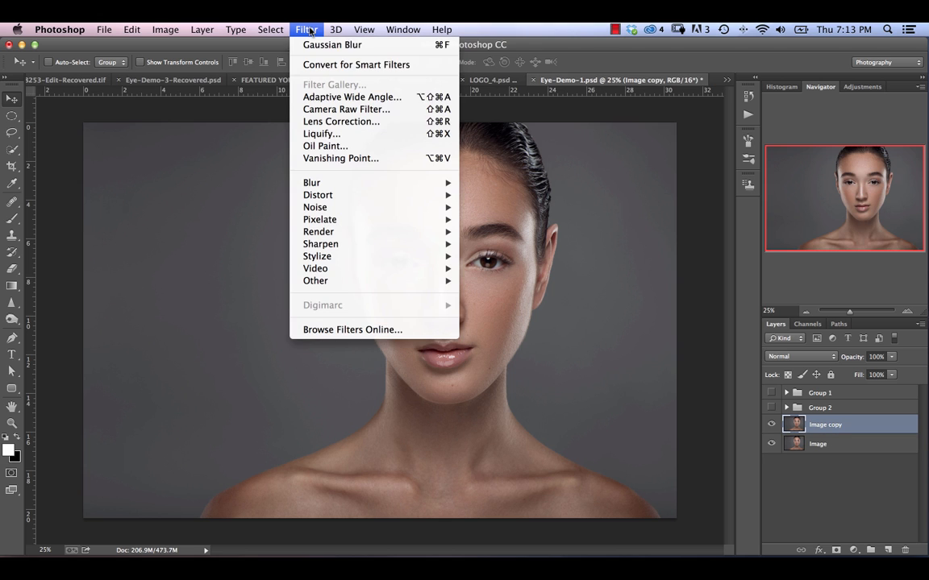
left_click(339, 133)
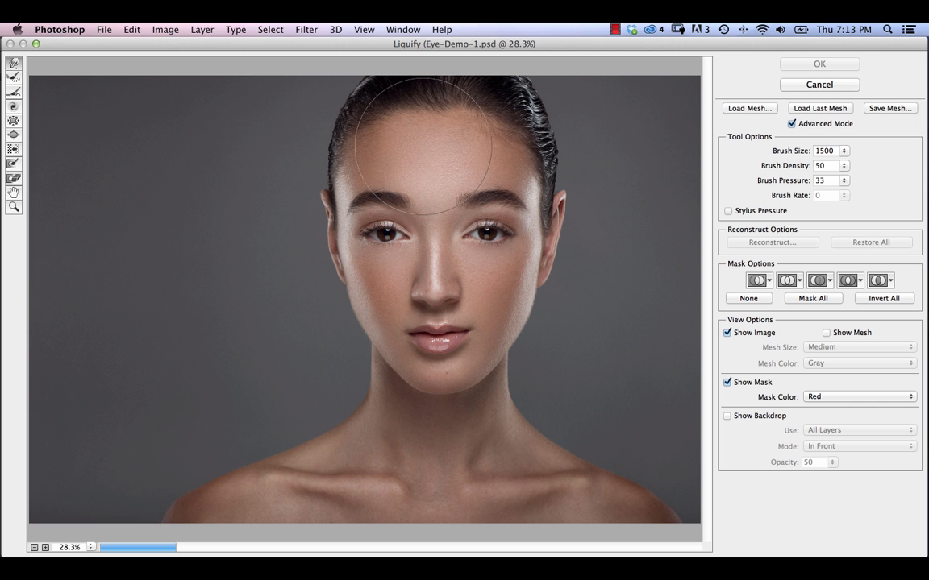
key("super+plus")
key("super+plus")
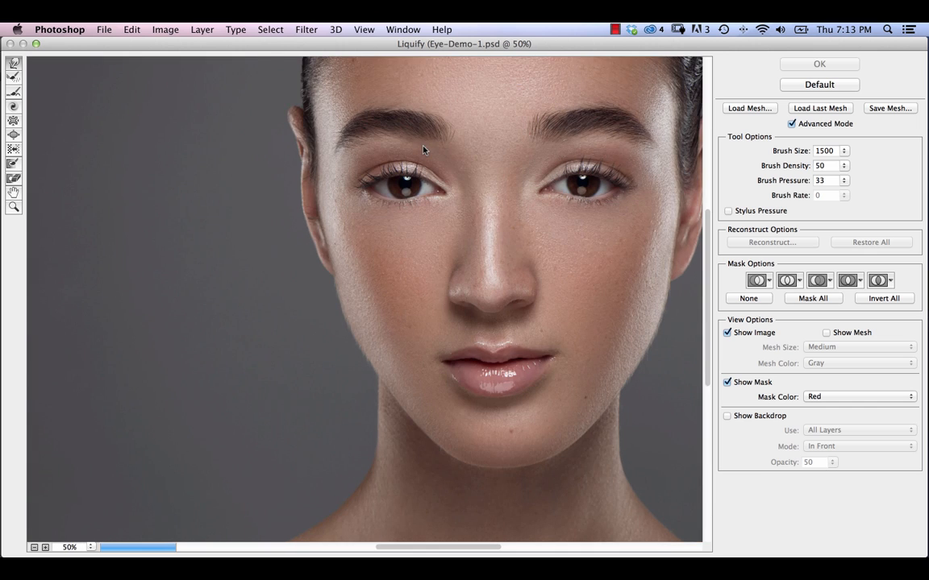
key("super+plus")
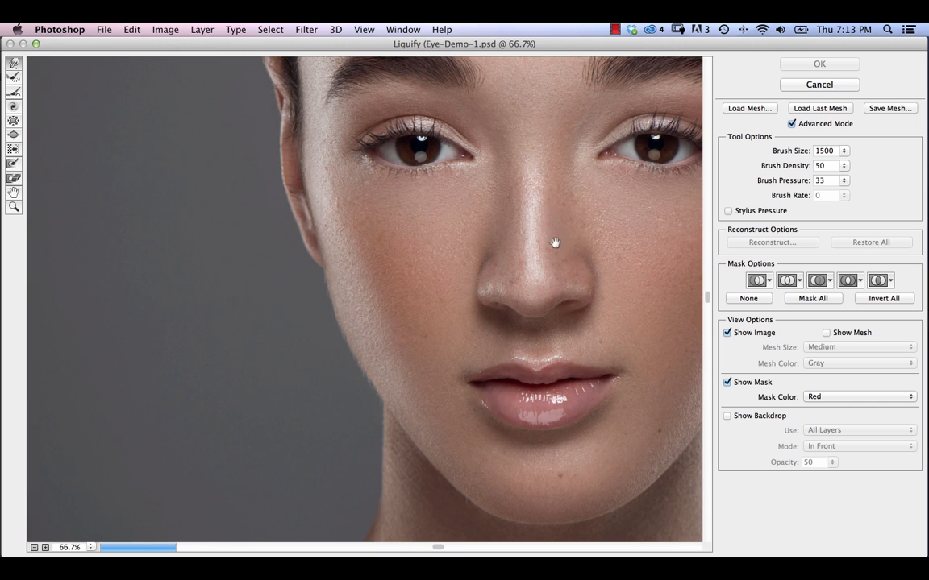
mouse_move(554, 242)
left_mouse_down()
mouse_move(472, 302)
mouse_move(450, 352)
mouse_move(421, 345)
left_mouse_up()
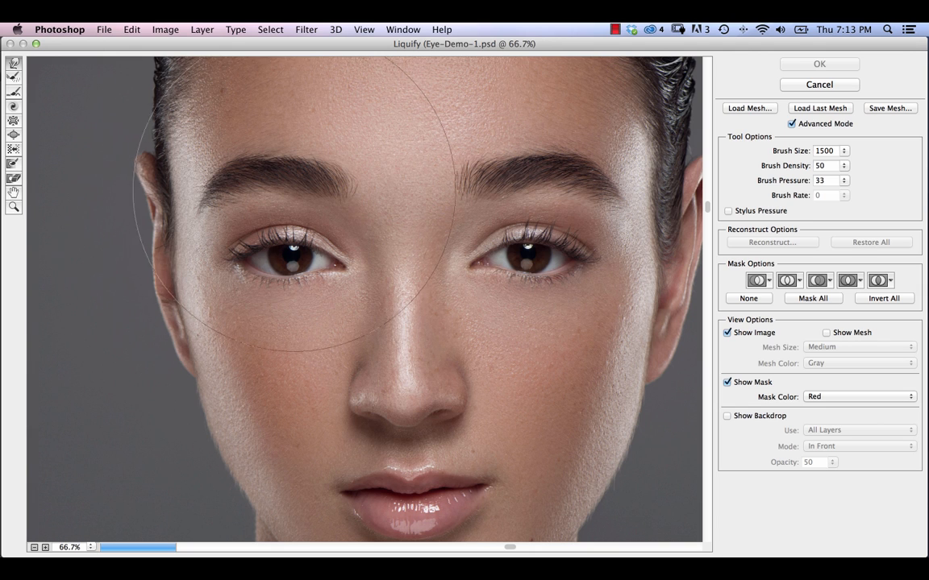
left_click(12, 164)
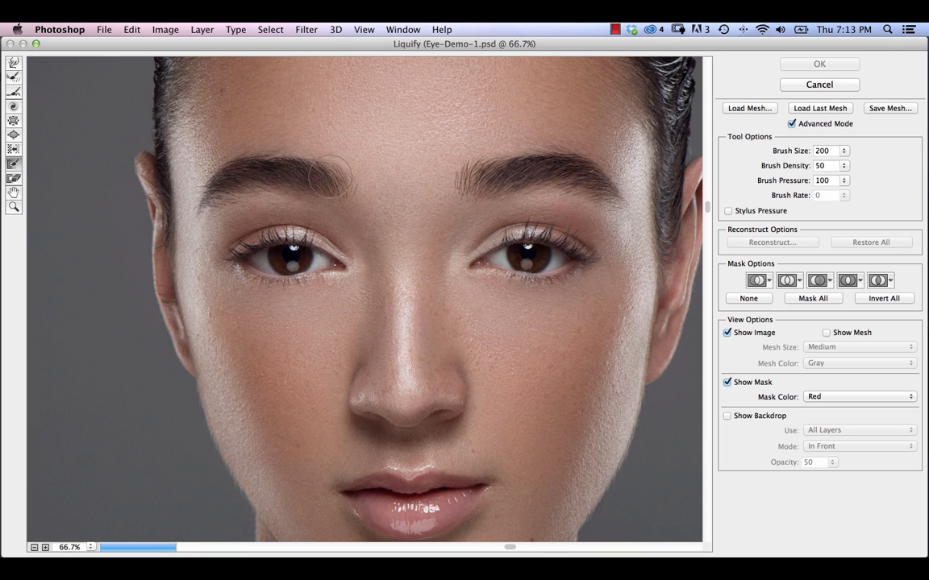
mouse_move(345, 187)
left_mouse_down()
mouse_move(271, 172)
mouse_move(204, 196)
mouse_move(251, 163)
mouse_move(284, 161)
mouse_move(308, 184)
mouse_move(263, 178)
mouse_move(173, 206)
left_mouse_up()
mouse_move(461, 191)
left_mouse_down()
mouse_move(482, 173)
mouse_move(464, 179)
mouse_move(569, 165)
mouse_move(621, 197)
mouse_move(529, 168)
mouse_move(495, 182)
mouse_move(559, 202)
left_mouse_up()
left_click_drag(524, 162, 485, 169)
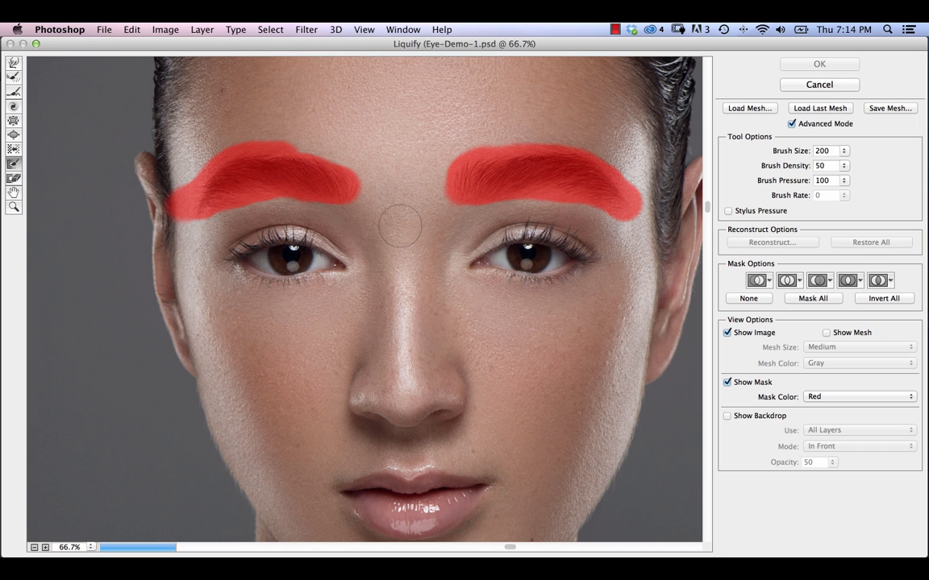
Extend the freeze mask down the bridge of the nose and connect it to the inner ends of the eyebrows.
mouse_move(399, 225)
left_mouse_down()
mouse_move(394, 266)
mouse_move(376, 210)
left_mouse_up()
mouse_move(394, 268)
left_mouse_down()
mouse_move(395, 323)
mouse_move(417, 192)
mouse_move(438, 214)
mouse_move(440, 205)
mouse_move(419, 247)
mouse_move(419, 271)
mouse_move(437, 204)
mouse_move(422, 246)
mouse_move(423, 339)
mouse_move(389, 340)
left_mouse_up()
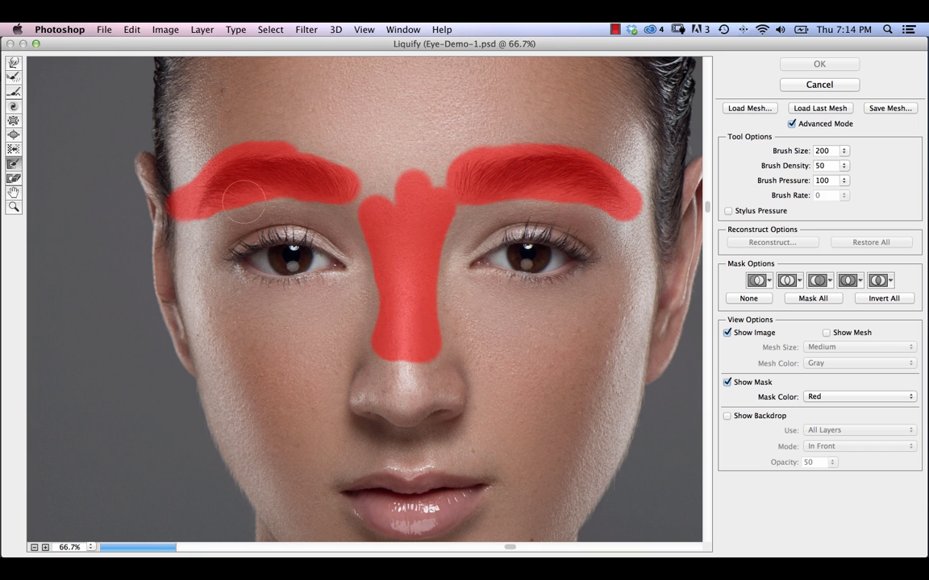
left_click_drag(359, 191, 356, 190)
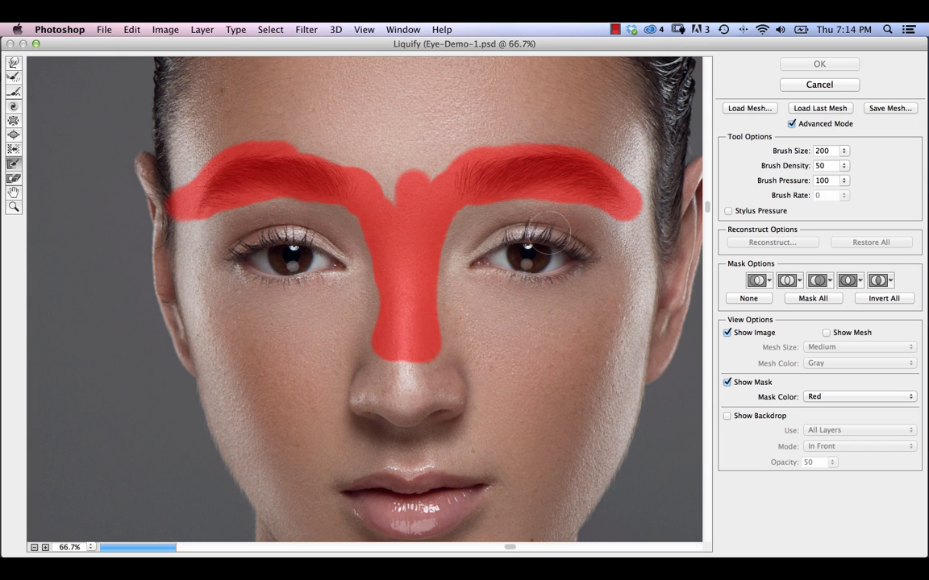
Push the eye on the image's right side slightly toward the nose with the Forward Warp tool at brush size 900.
left_click(12, 64)
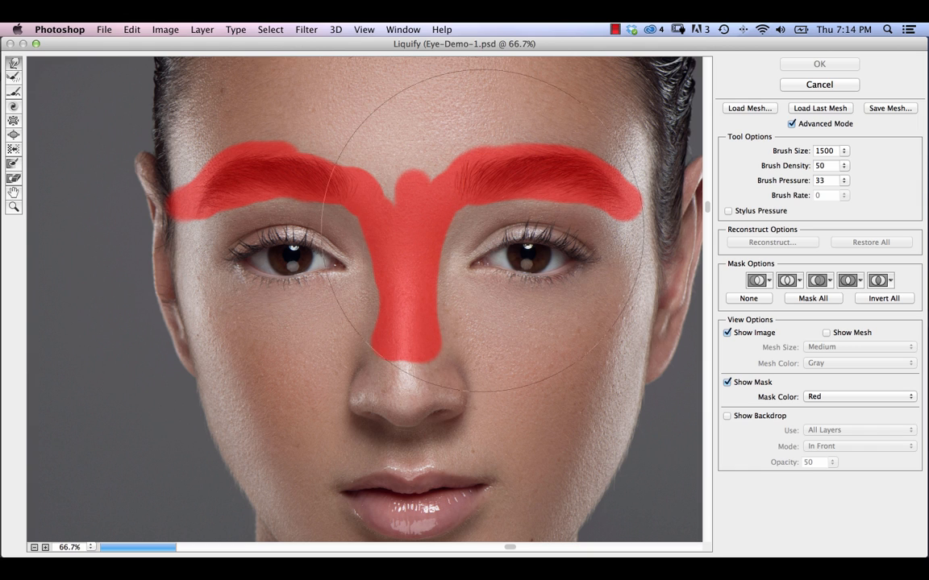
key("bracketleft")
key("bracketleft")
key("bracketleft")
key("bracketleft")
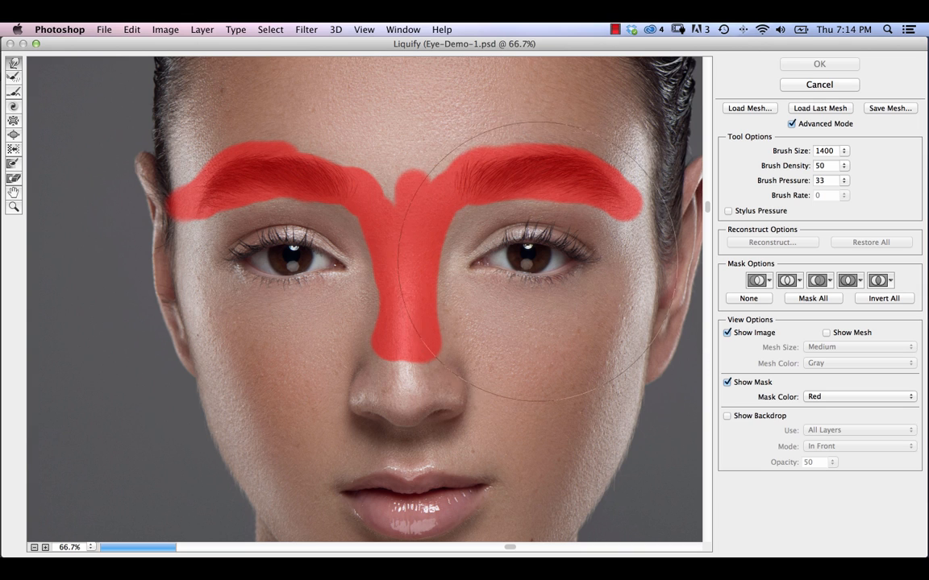
key("bracketleft")
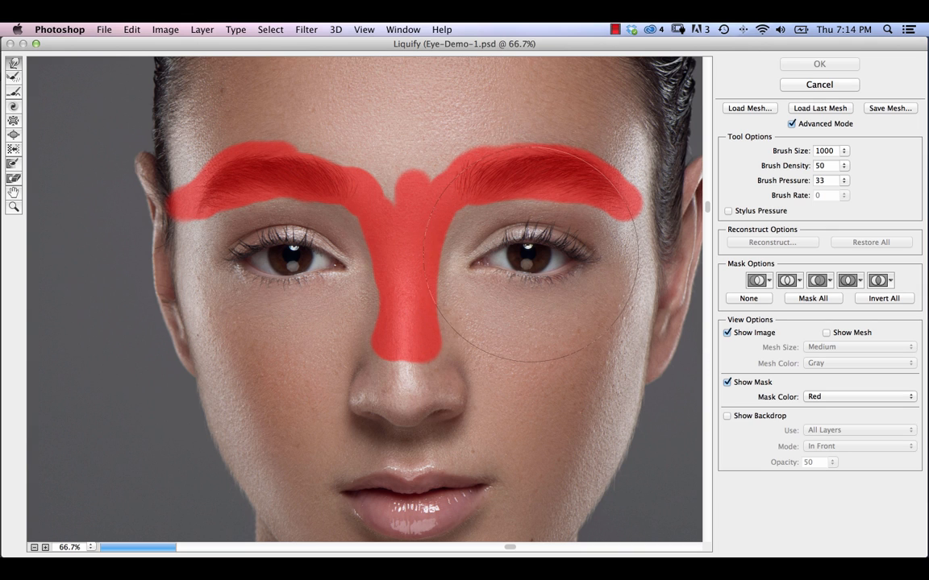
key("bracketleft")
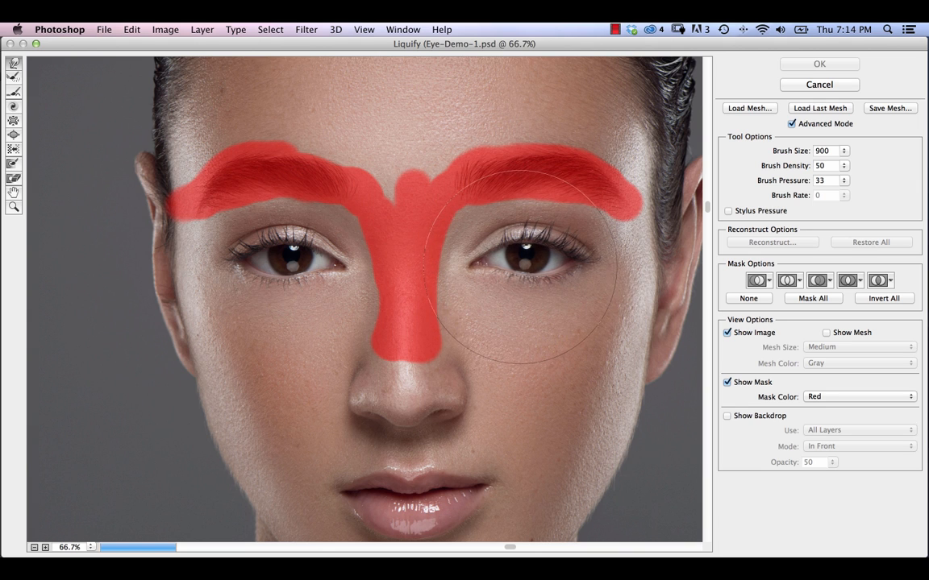
left_click_drag(516, 265, 495, 264)
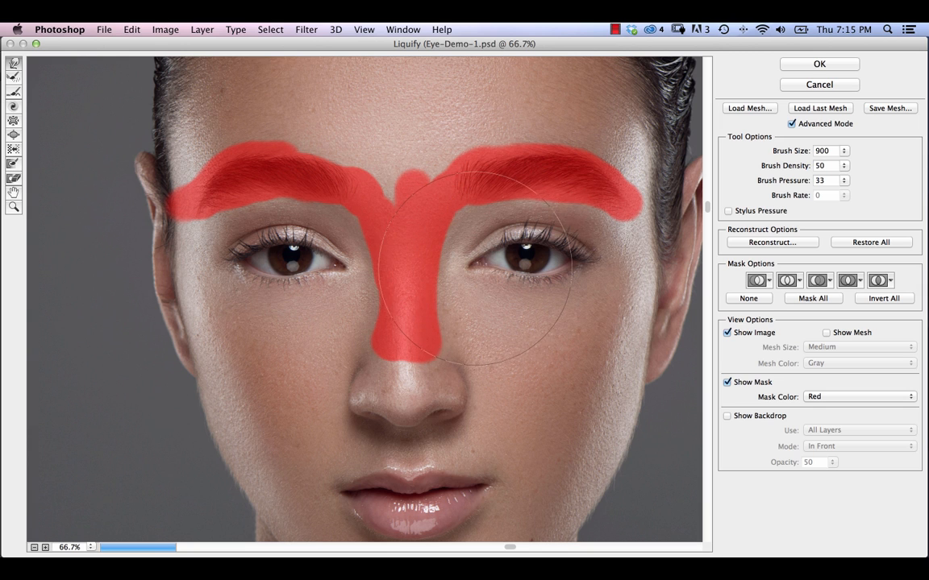
Push the eye on the image's left side slightly outward with the Forward Warp tool, varying the brush size between 600 and 800.
key("bracketleft")
key("bracketleft")
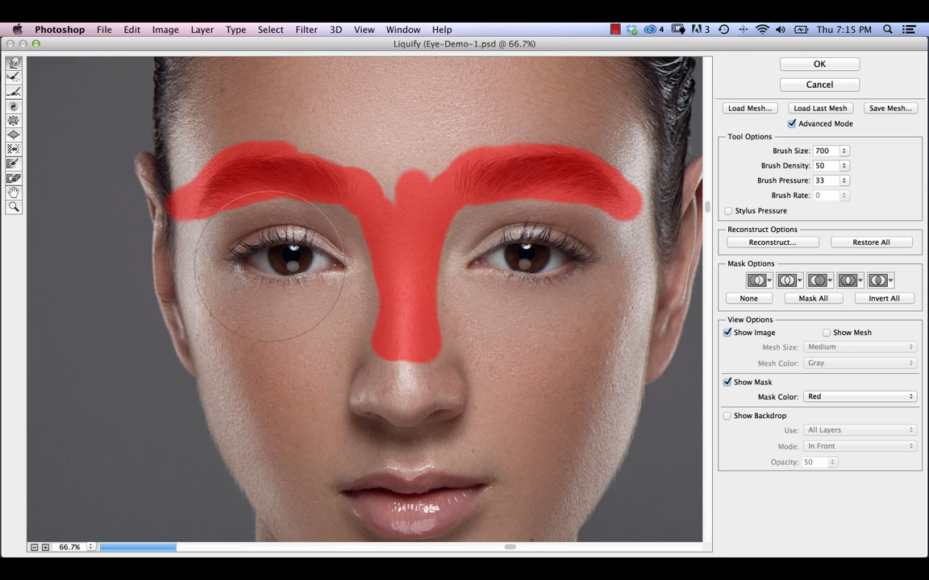
key("bracketright")
key("bracketright")
key("bracketright")
key("bracketright")
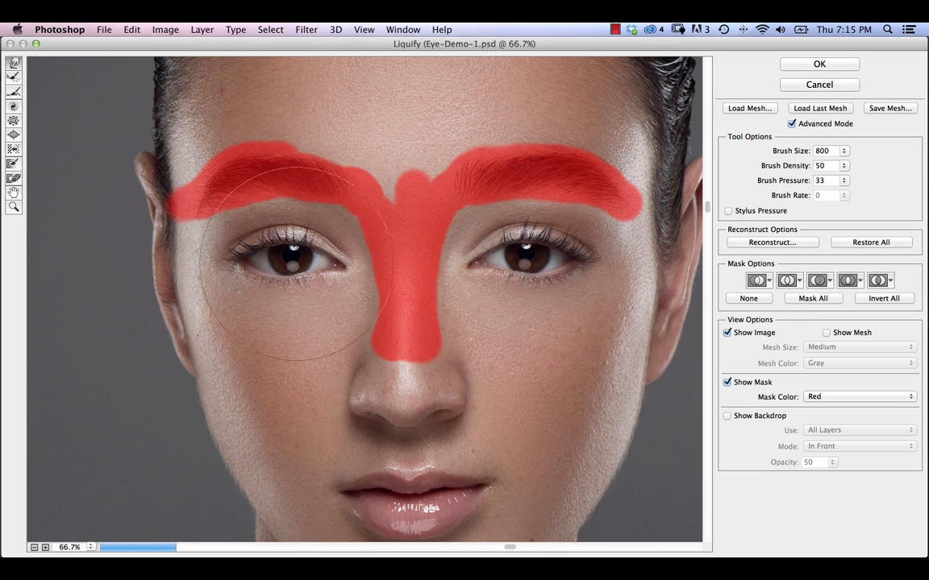
key("bracketleft")
key("bracketleft")
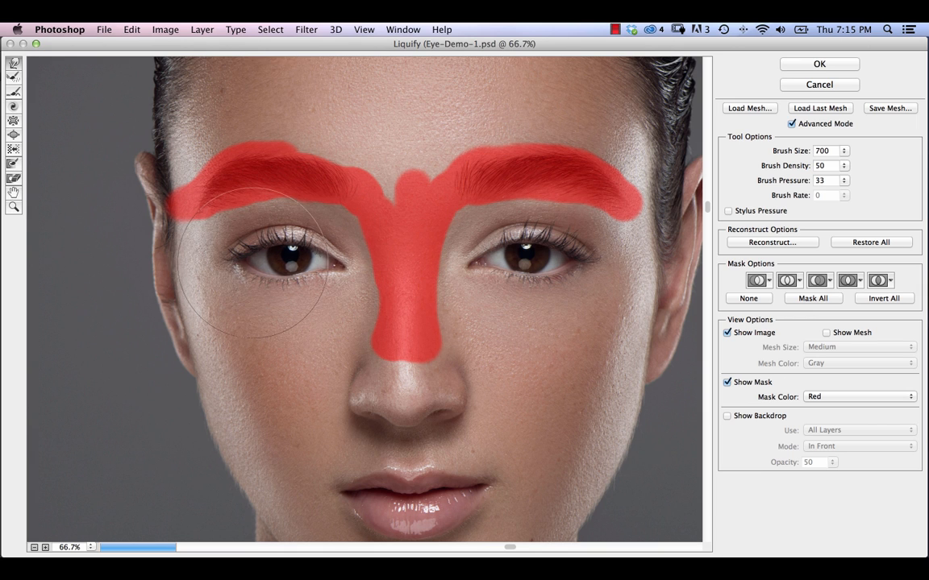
key("bracketleft")
key("bracketleft")
key("bracketleft")
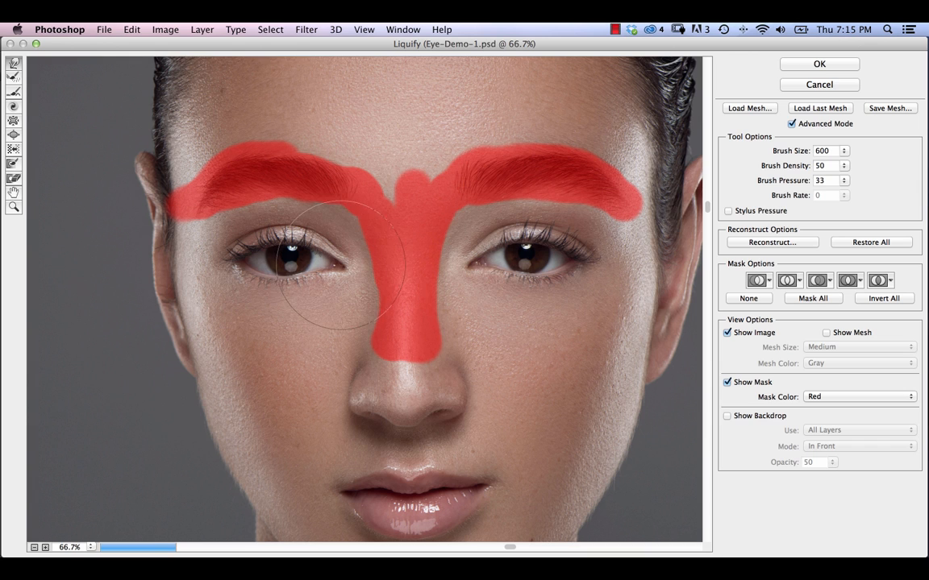
Enlarge the Liquify brush to size 1000 and switch to the Bloat tool.
key("bracketright")
key("bracketright")
key("bracketright")
key("bracketright")
key("bracketright")
key("bracketright")
key("bracketright")
left_click(14, 135)
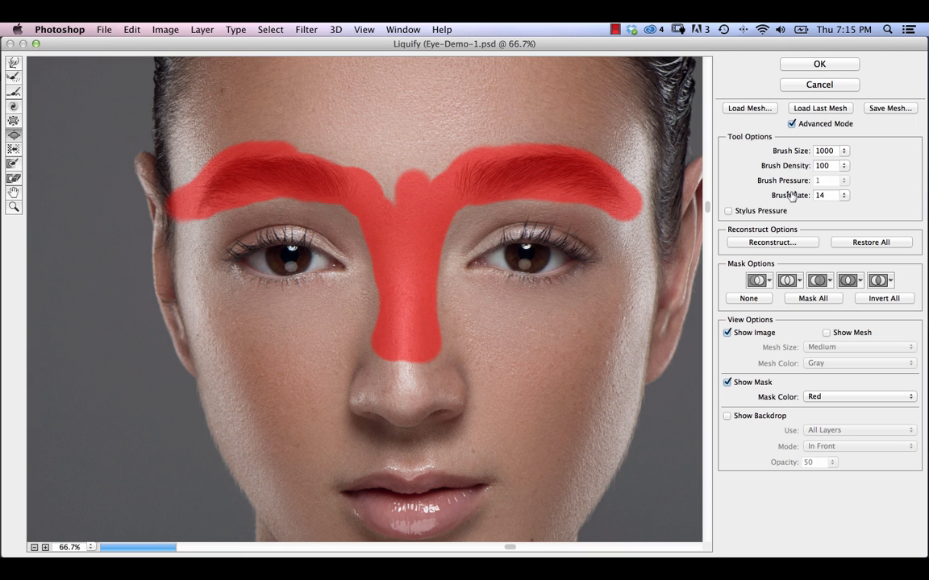
Try bloating the eye on the image's right side at brush rate 99, and undo the enlargement.
left_click_drag(790, 199, 856, 200)
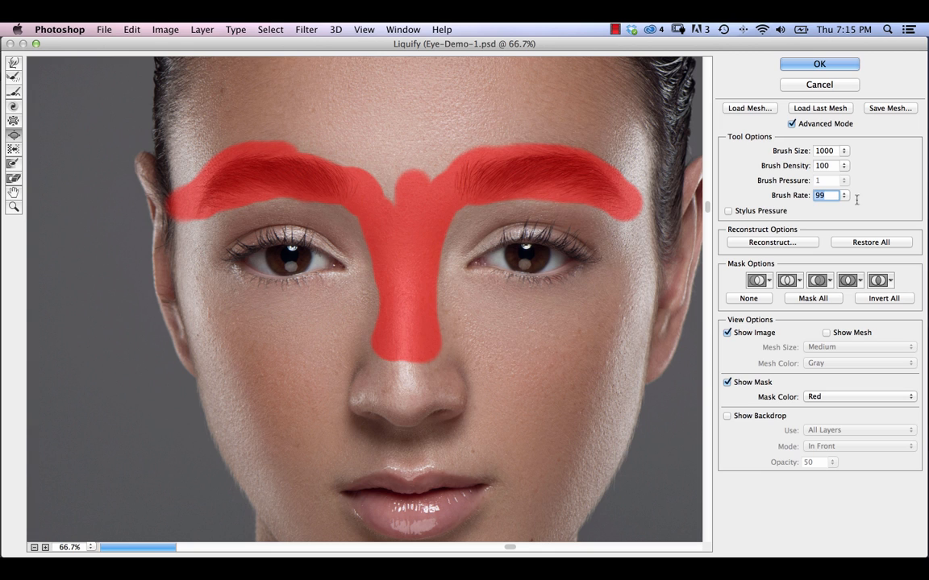
left_click(535, 257)
left_click(536, 258)
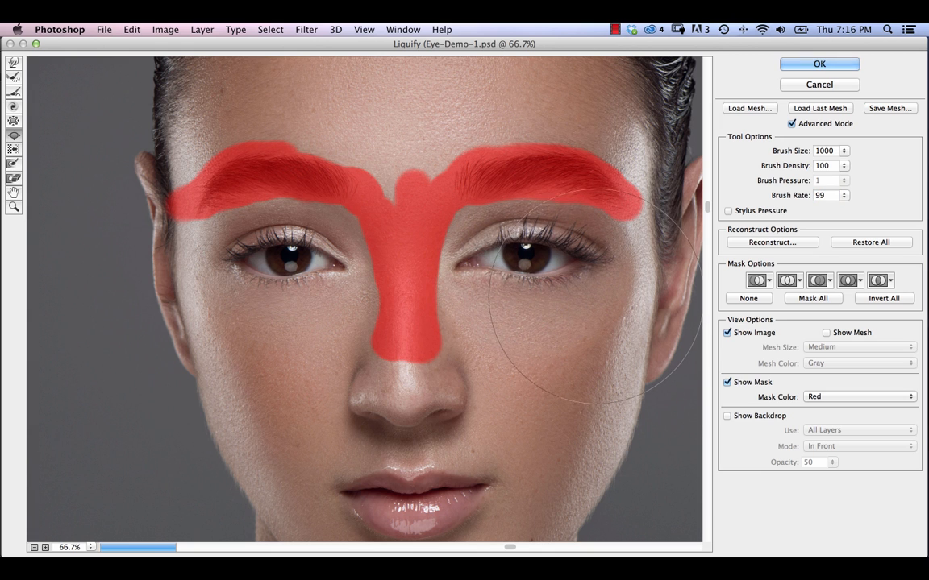
key("super+alt+z")
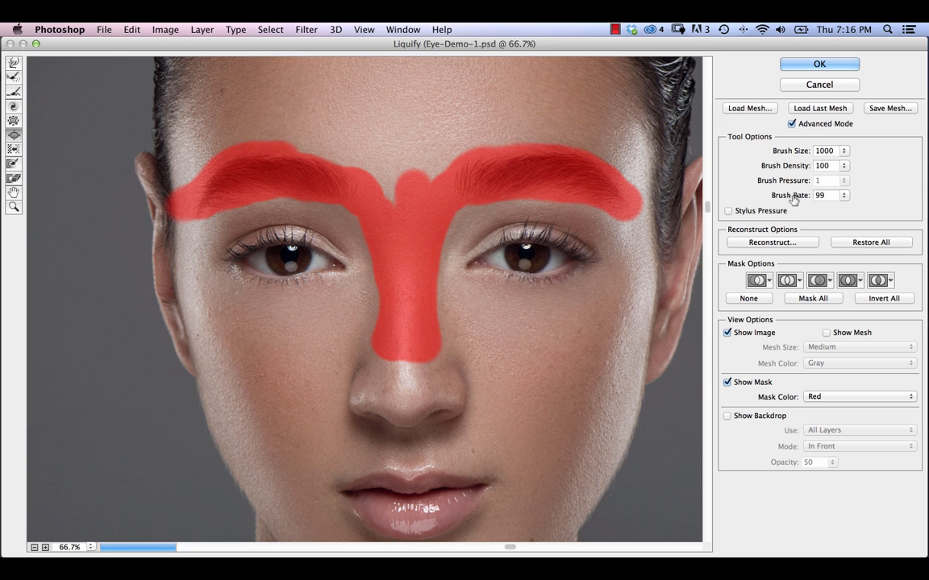
Set the Bloat brush rate to 14, try it on the eye on the image's right side, and apply Liquify.
mouse_move(794, 195)
left_mouse_down()
mouse_move(738, 196)
mouse_move(736, 205)
left_mouse_up()
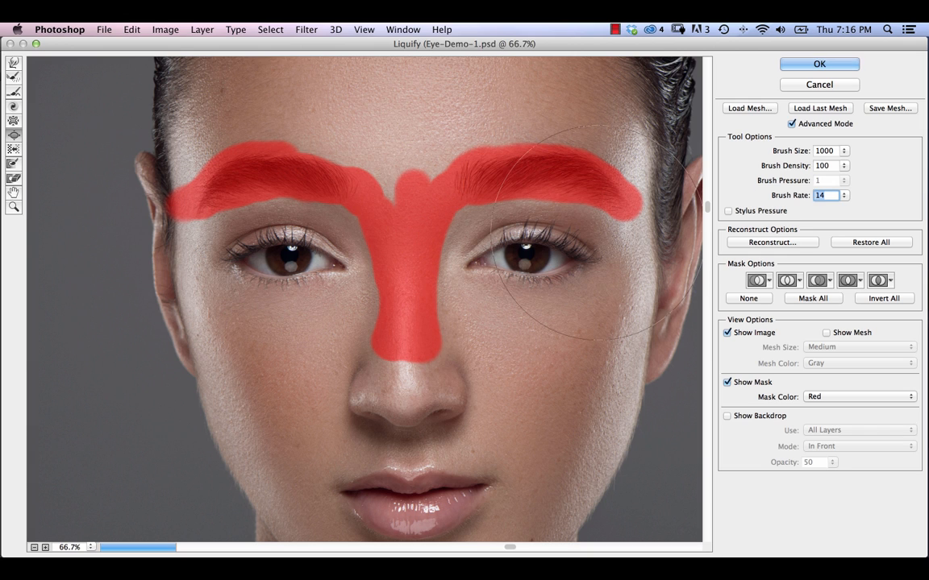
left_click(527, 260)
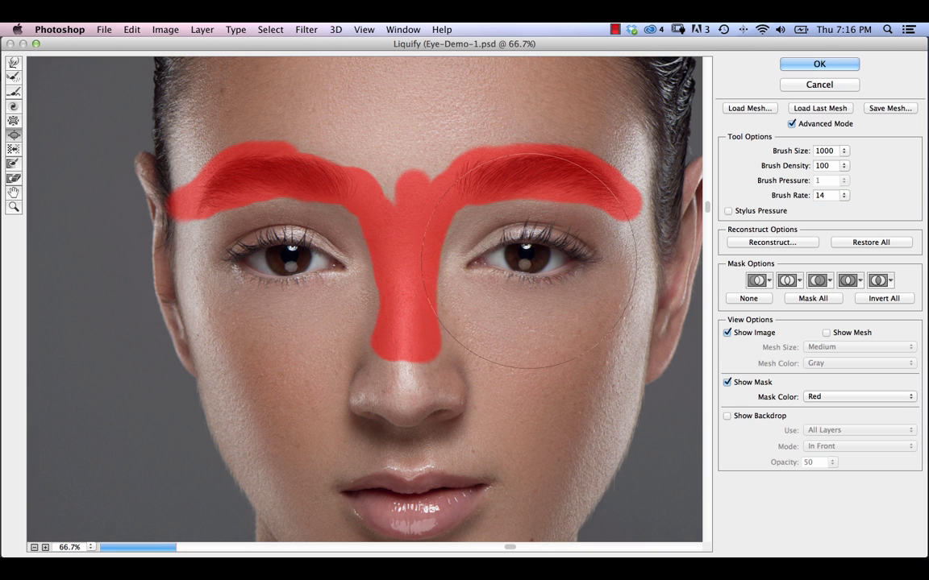
key("super+z")
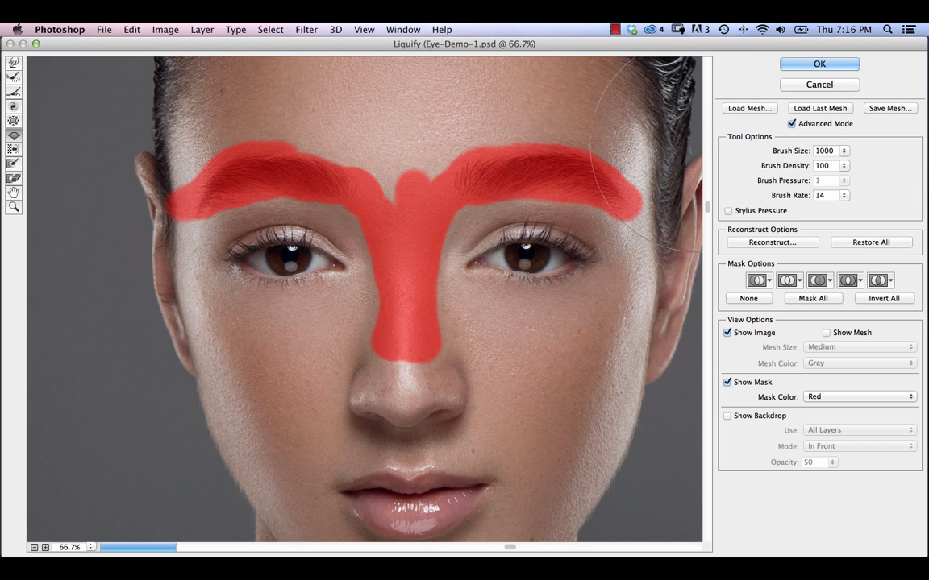
left_click(812, 66)
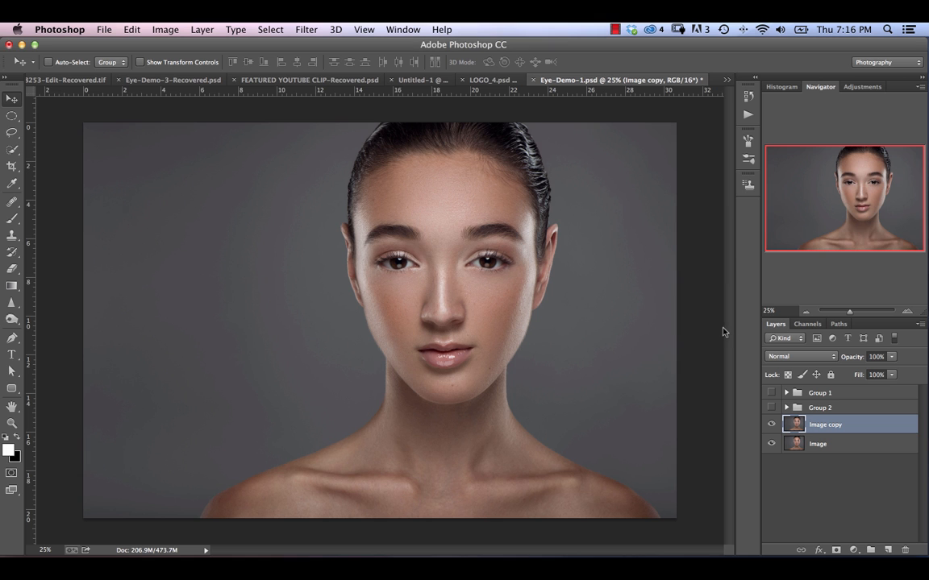
Toggle the Image copy layer's visibility to compare the portrait before and after Liquify.
left_click(772, 425)
left_click(770, 426)
left_click(770, 425)
left_click(769, 426)
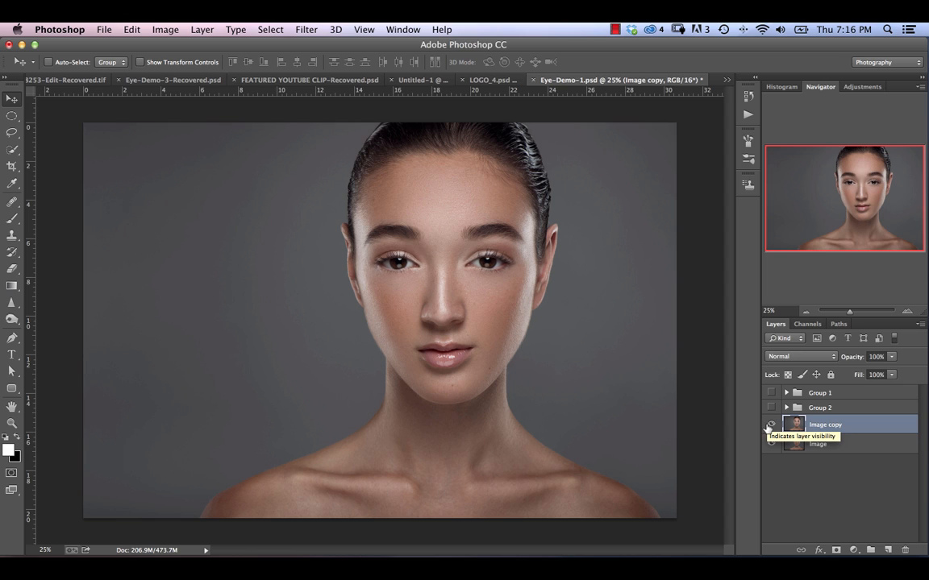
left_click(766, 427)
left_click(766, 426)
Compare Group 2 with the Image copy layer by alternating their visibility, ending with Group 2 shown and Image copy hidden.
left_click(772, 411)
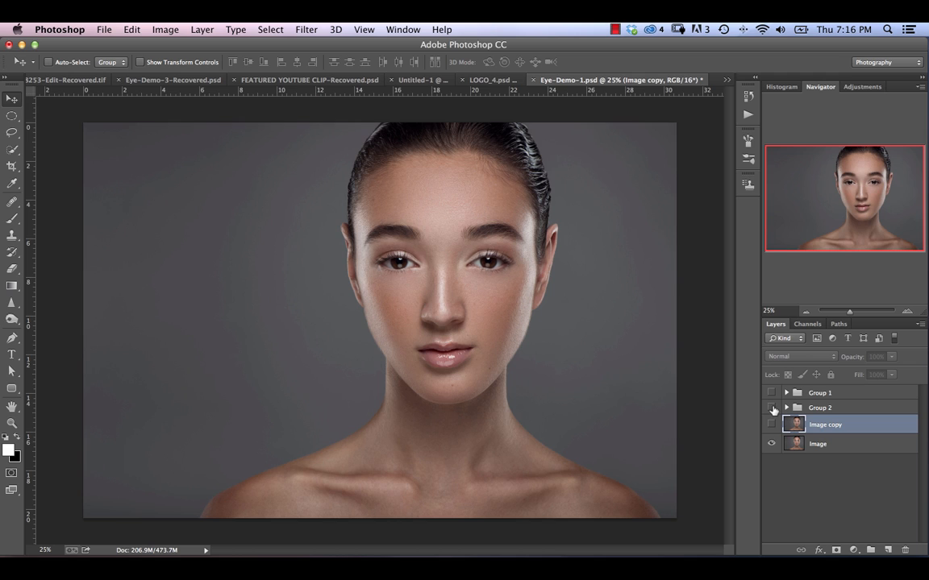
left_click(772, 410)
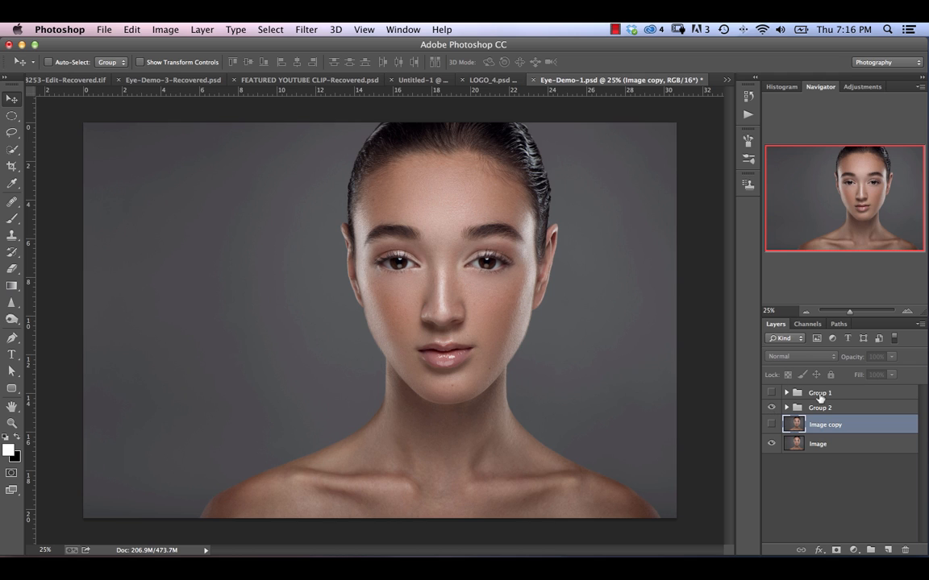
left_click(772, 425)
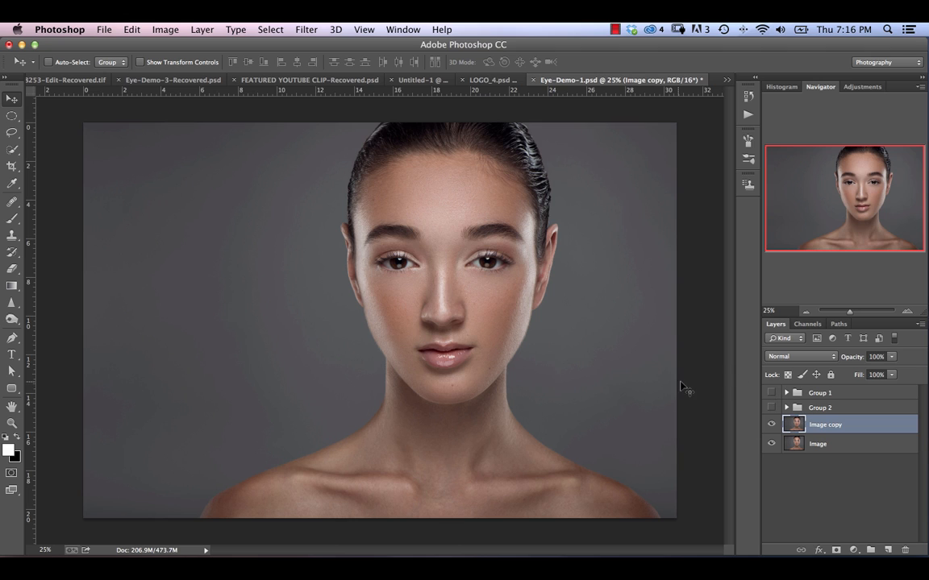
left_click(772, 425)
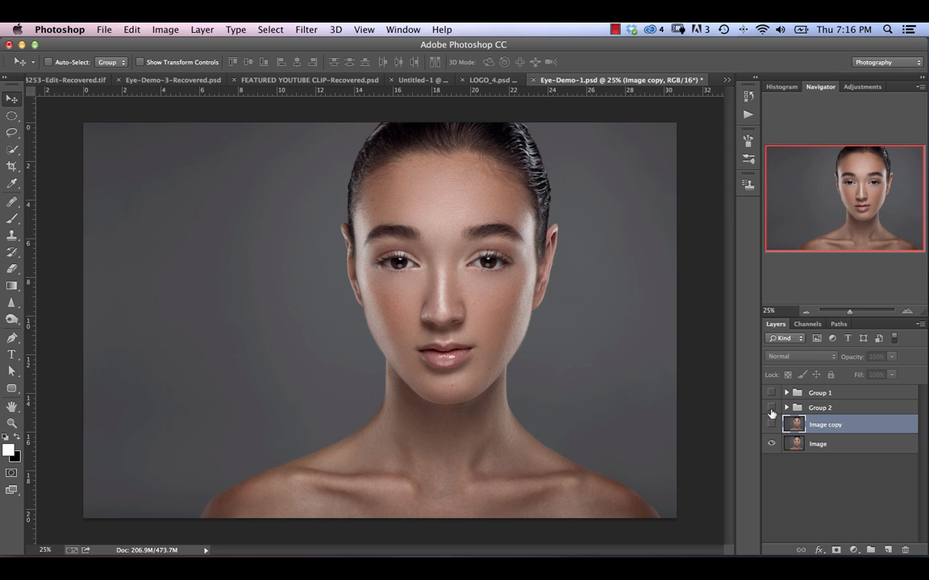
left_click(772, 408)
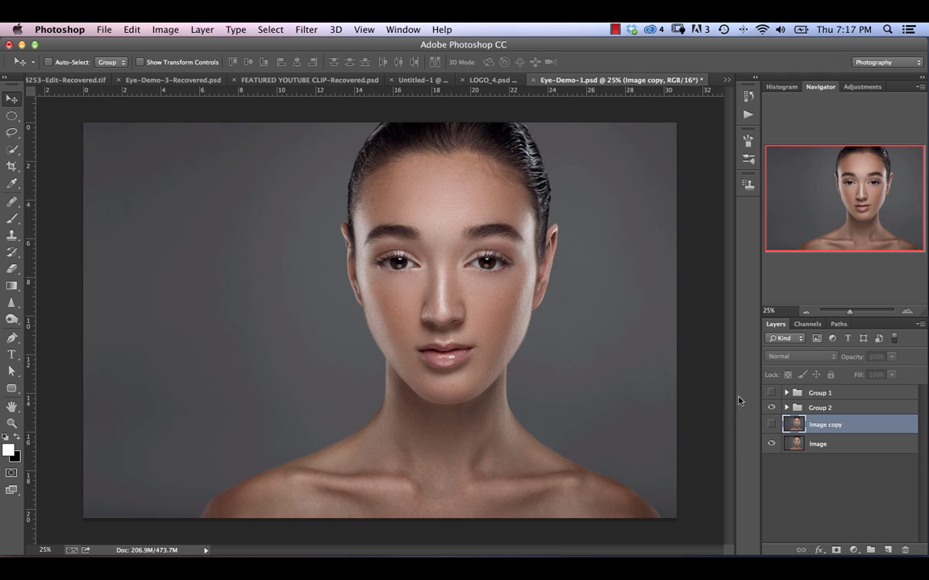
Expand Group 2 and merge Layer 3 and Layer 4 inside it into one layer.
left_click(786, 407)
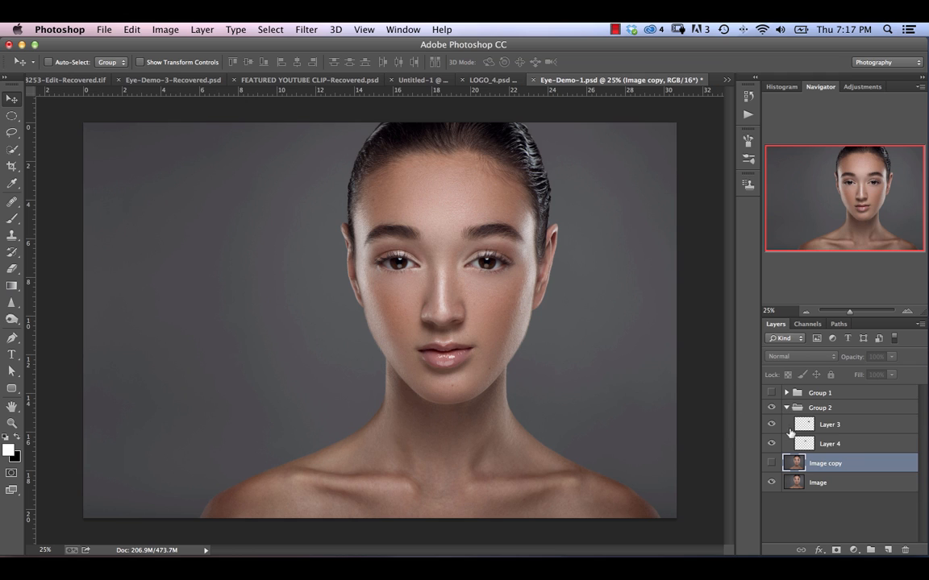
left_click(828, 425)
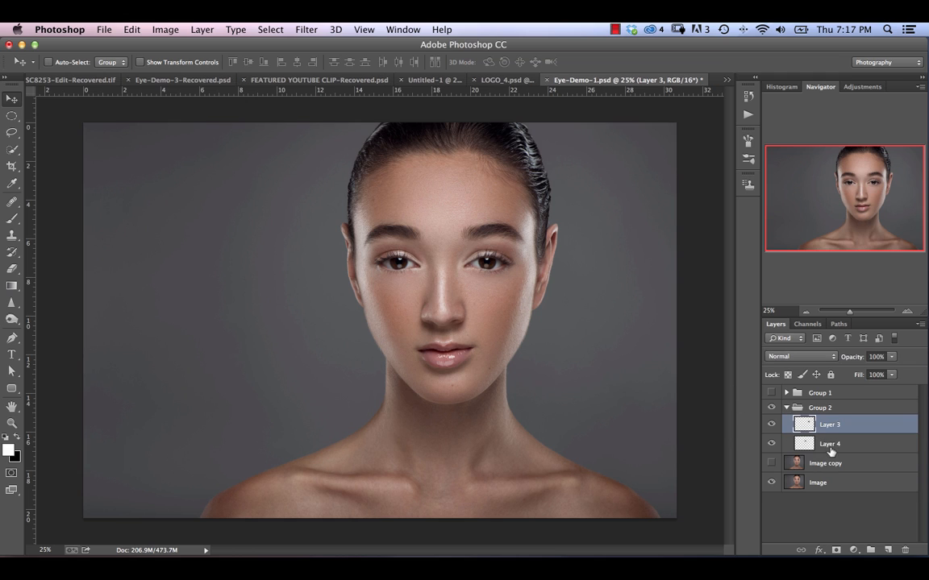
left_click(829, 452, "shift")
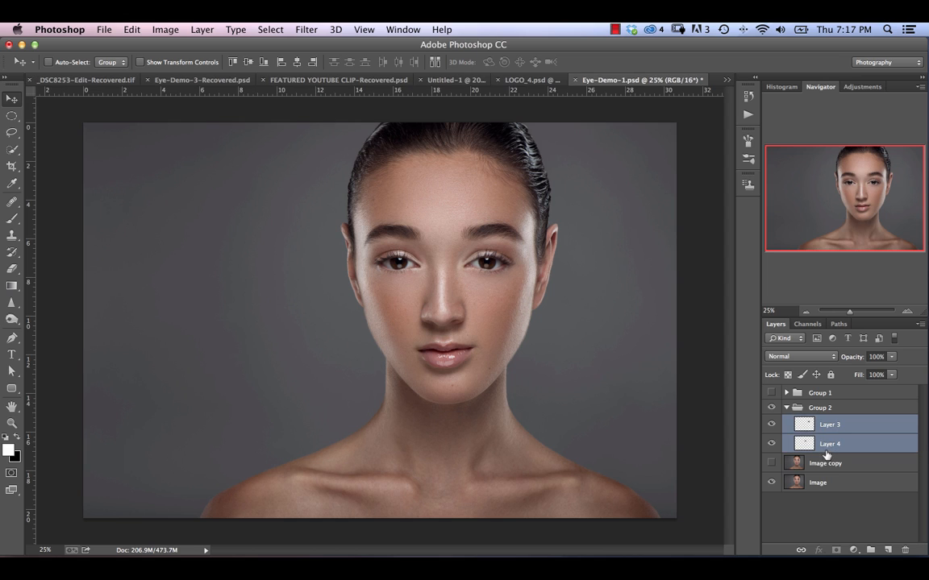
key("super+e")
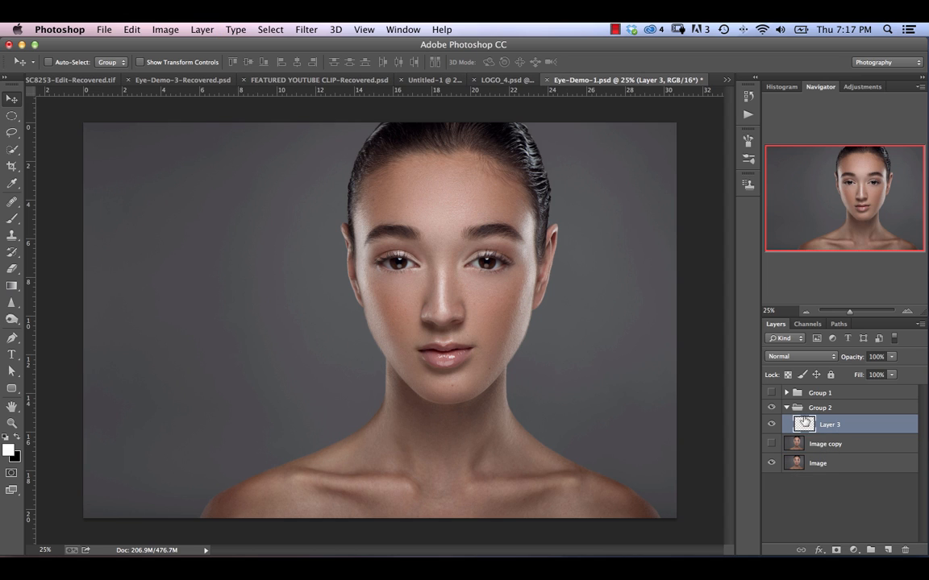